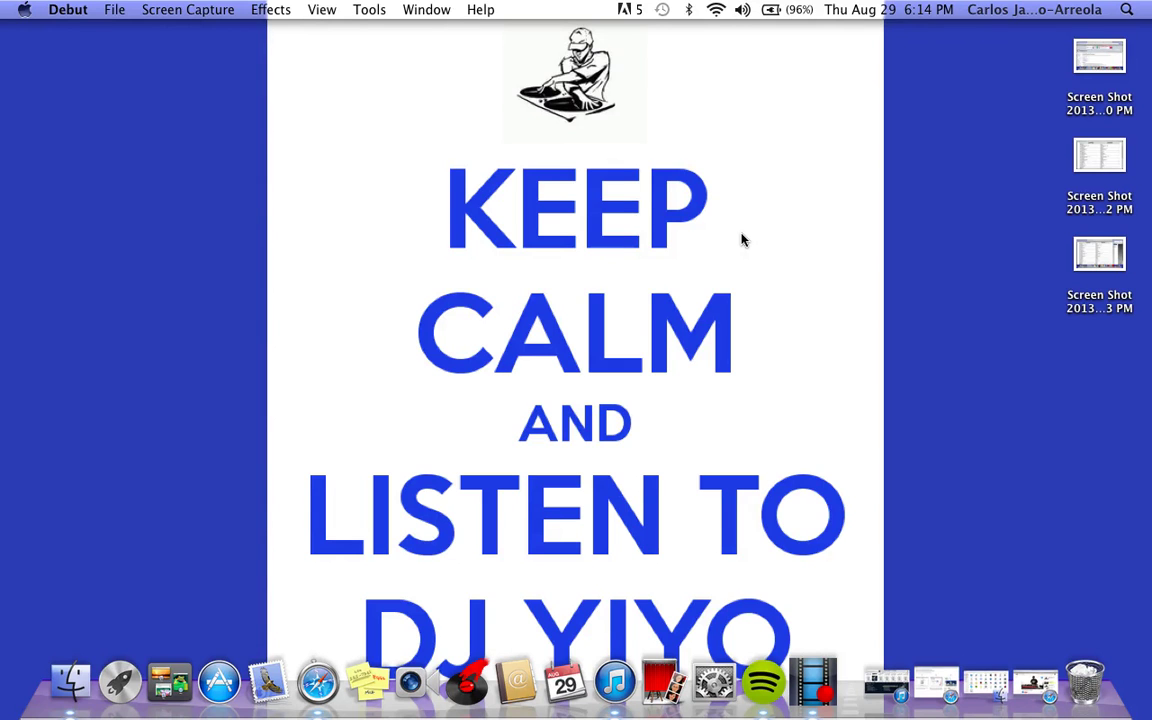
Launch VirtualDJ Pro Full and accept the skin resolution warning
left_click(445, 688)
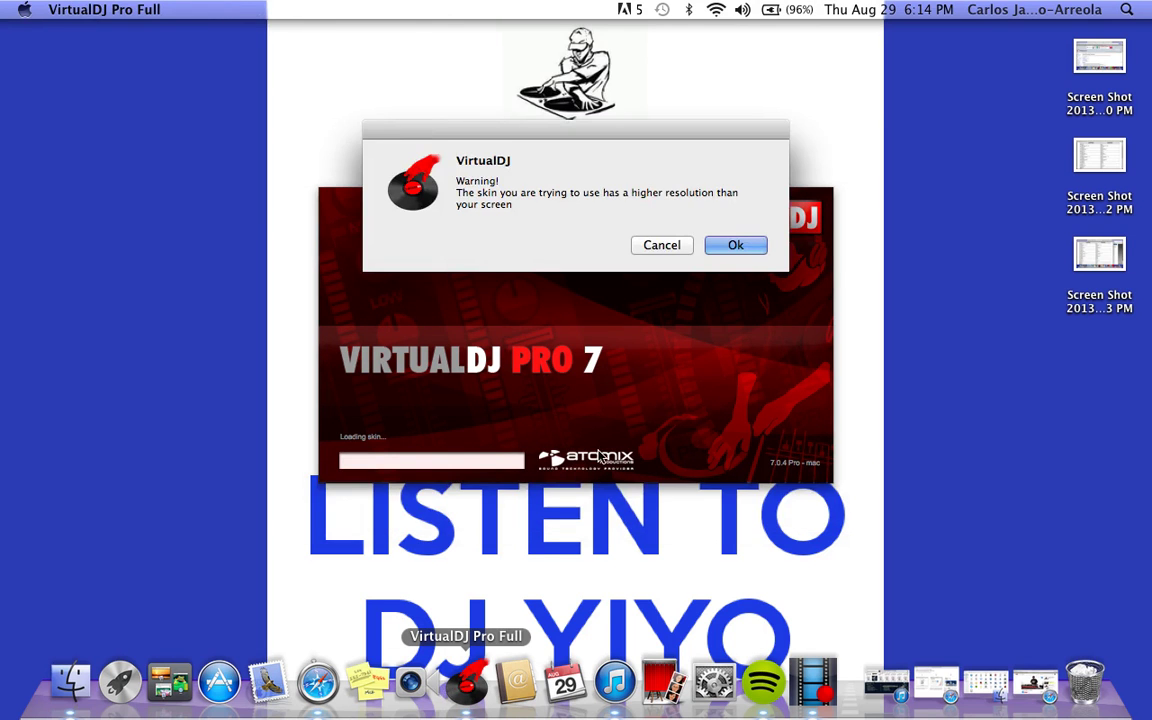
left_click(714, 245)
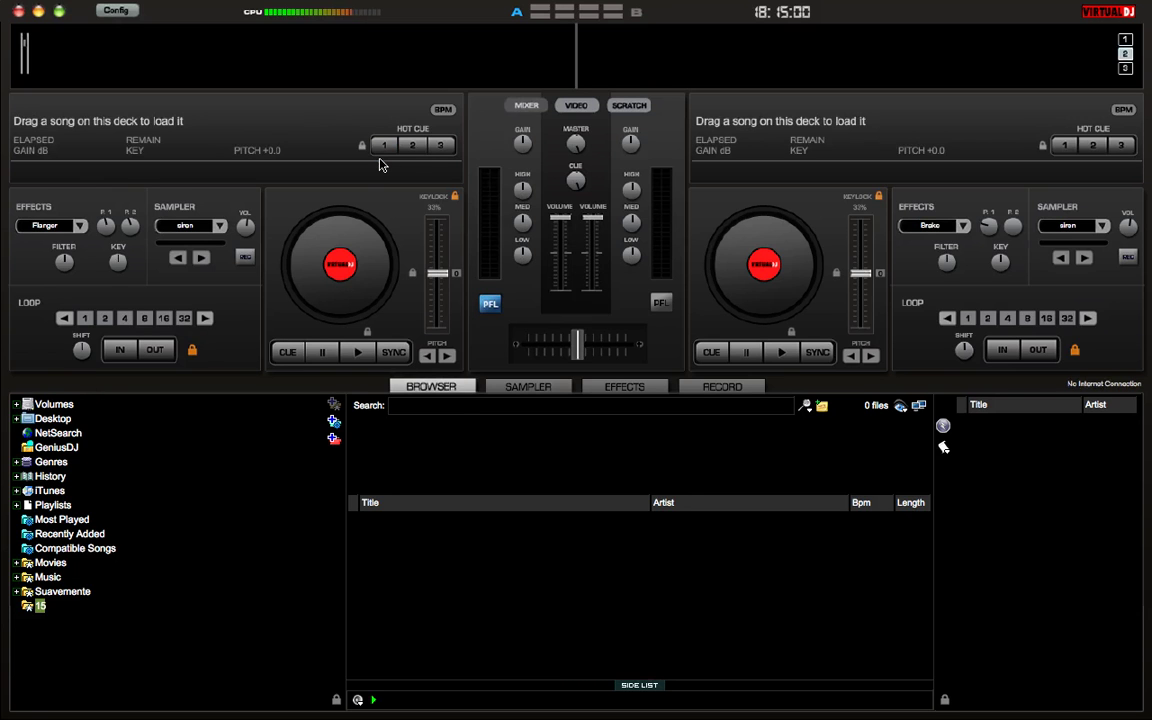
left_click_drag(299, 232, 331, 258)
left_click_drag(437, 272, 463, 276)
left_click(462, 274)
left_click(458, 276)
Toggle headphone monitoring (PFL) between the two decks, ending on deck B, and try the headphone cue volume knob
left_click(660, 304)
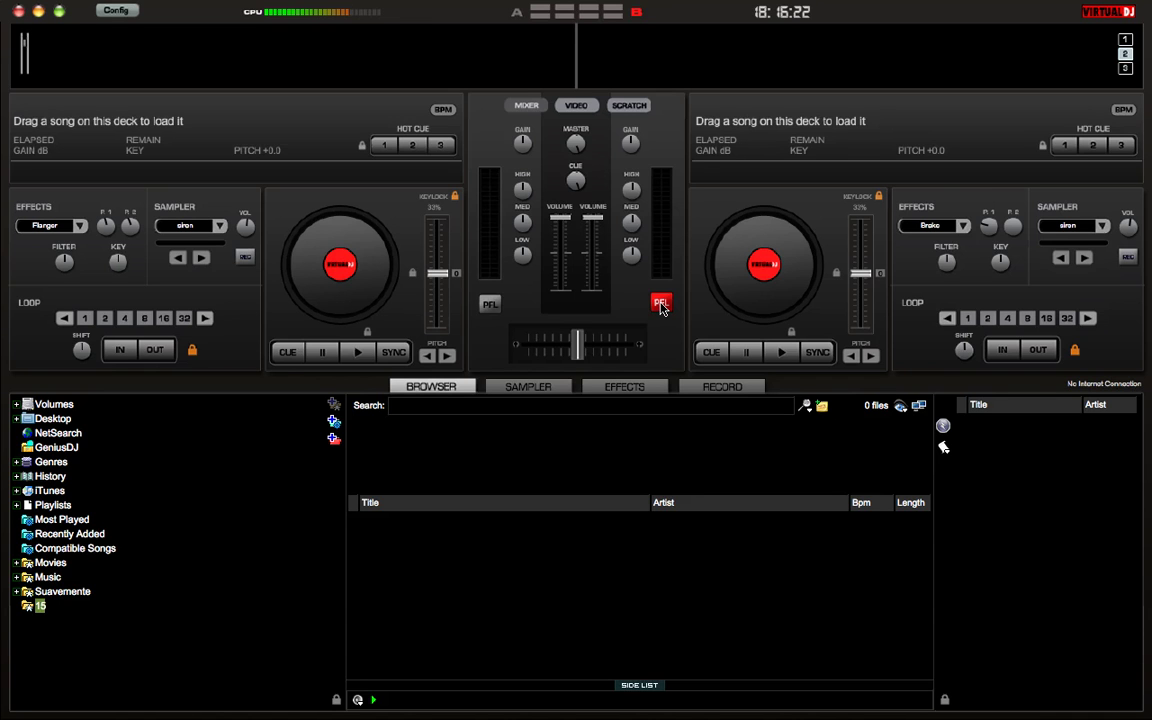
left_click(489, 303)
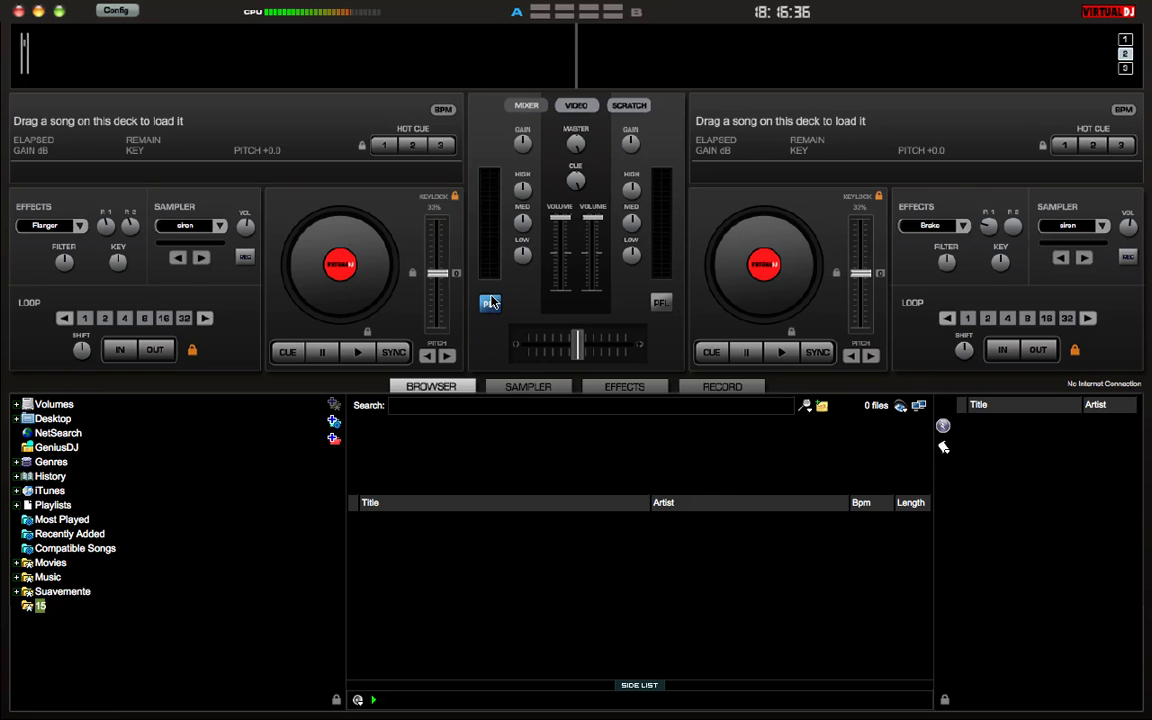
left_click(659, 305)
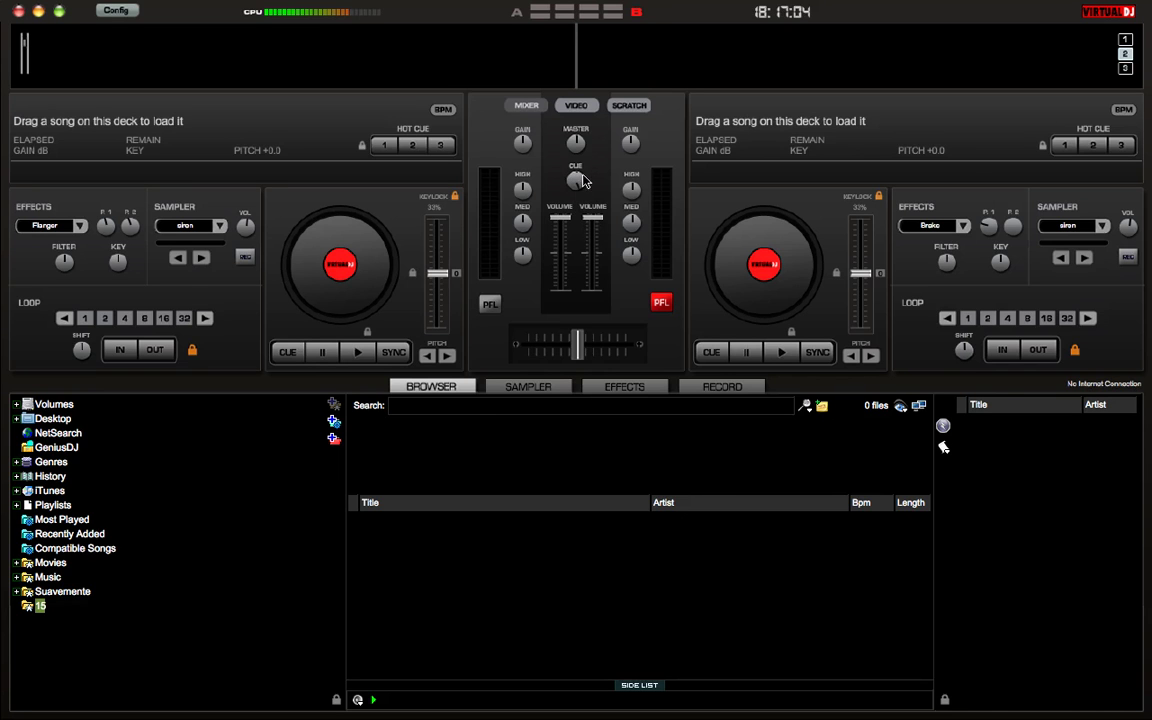
left_click_drag(579, 186, 579, 219)
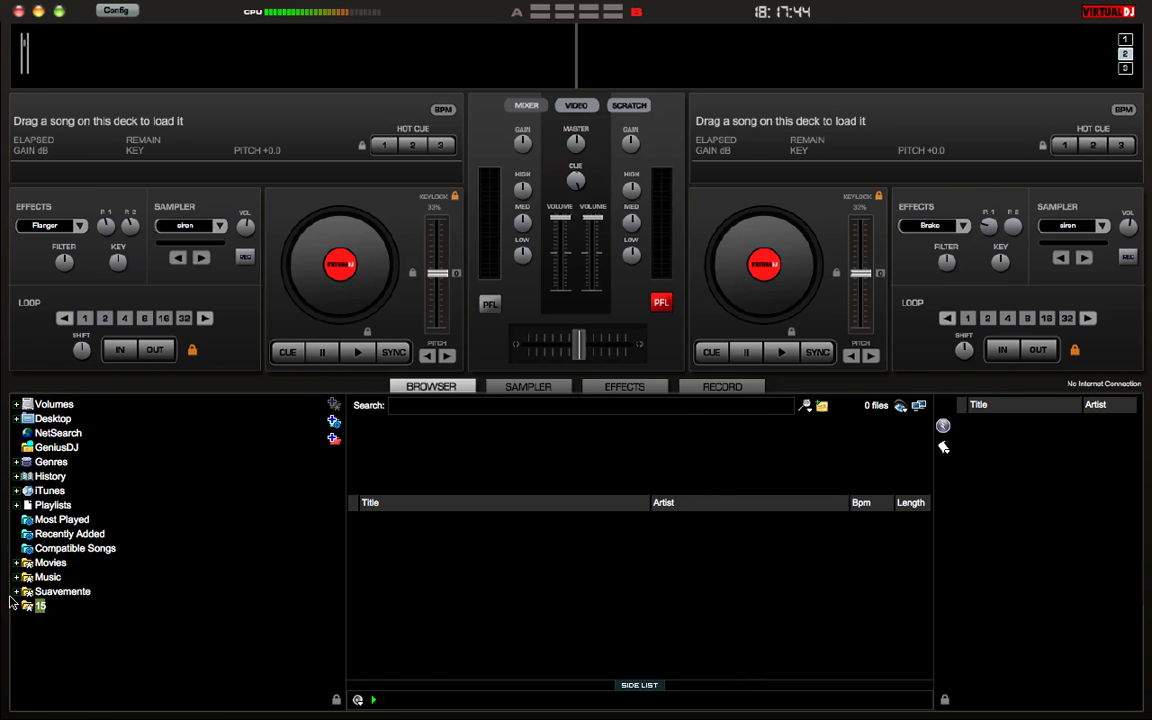
Browse the Music folder's electronic subfolders, from electro (industry) through electronica (eargasm), to review their track lists
left_click(45, 578)
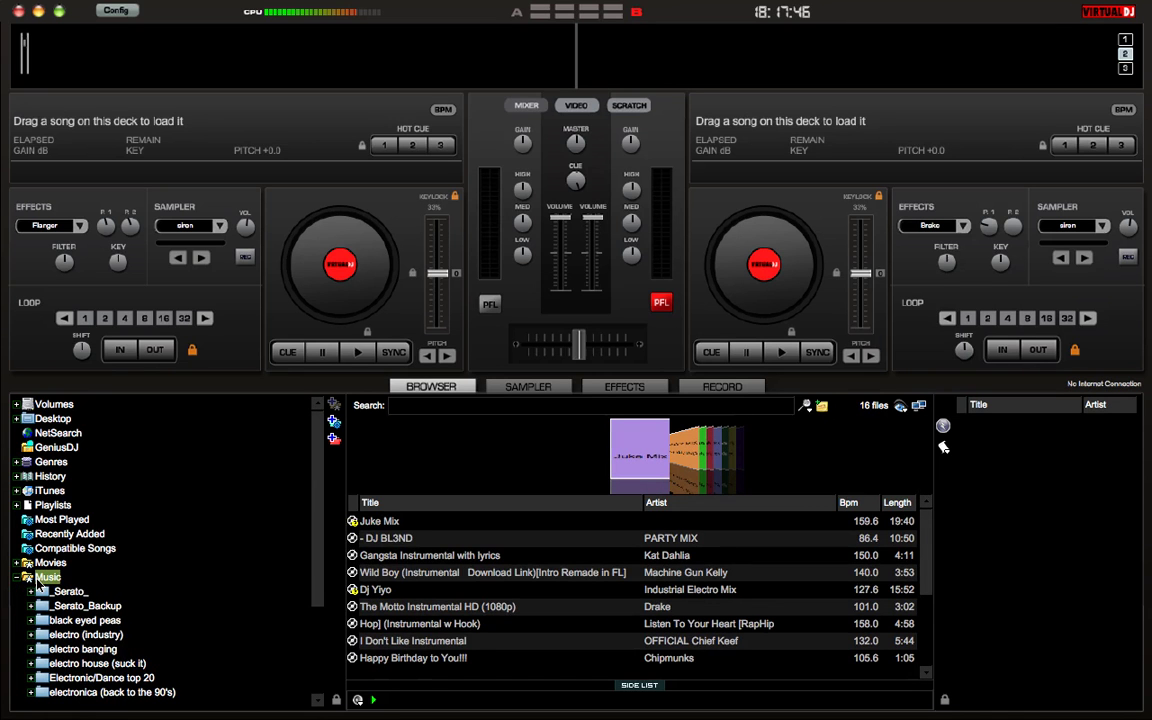
scroll(290, 545, "down", 4)
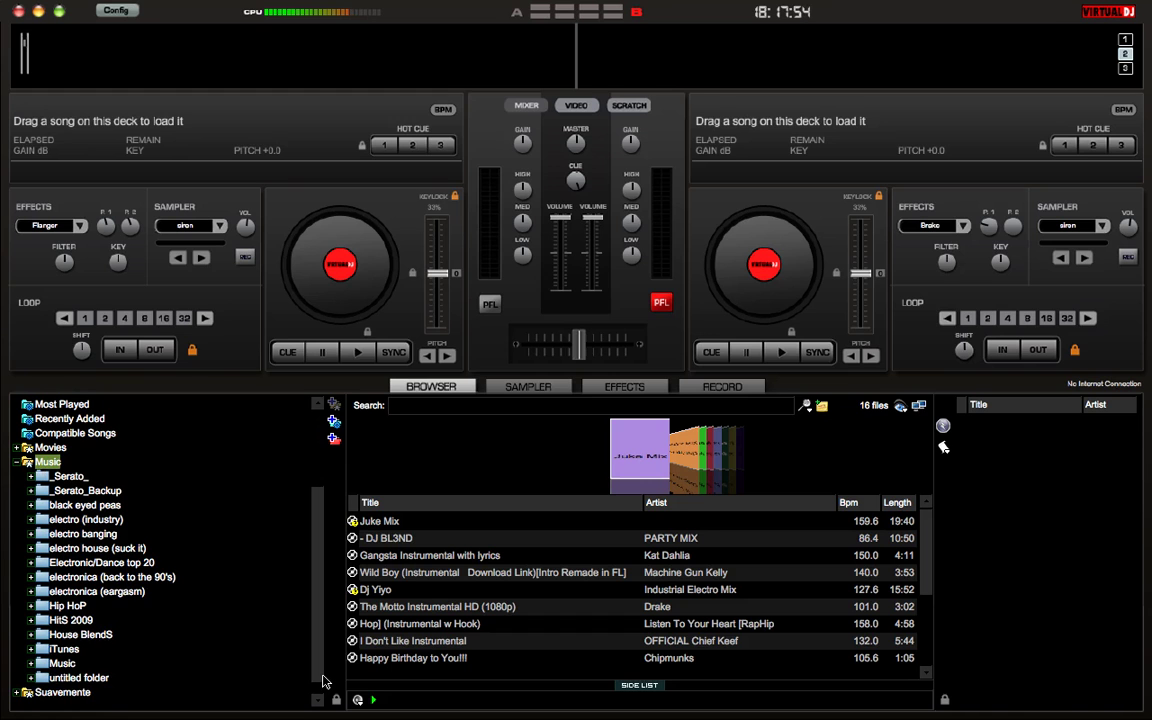
left_click(108, 522)
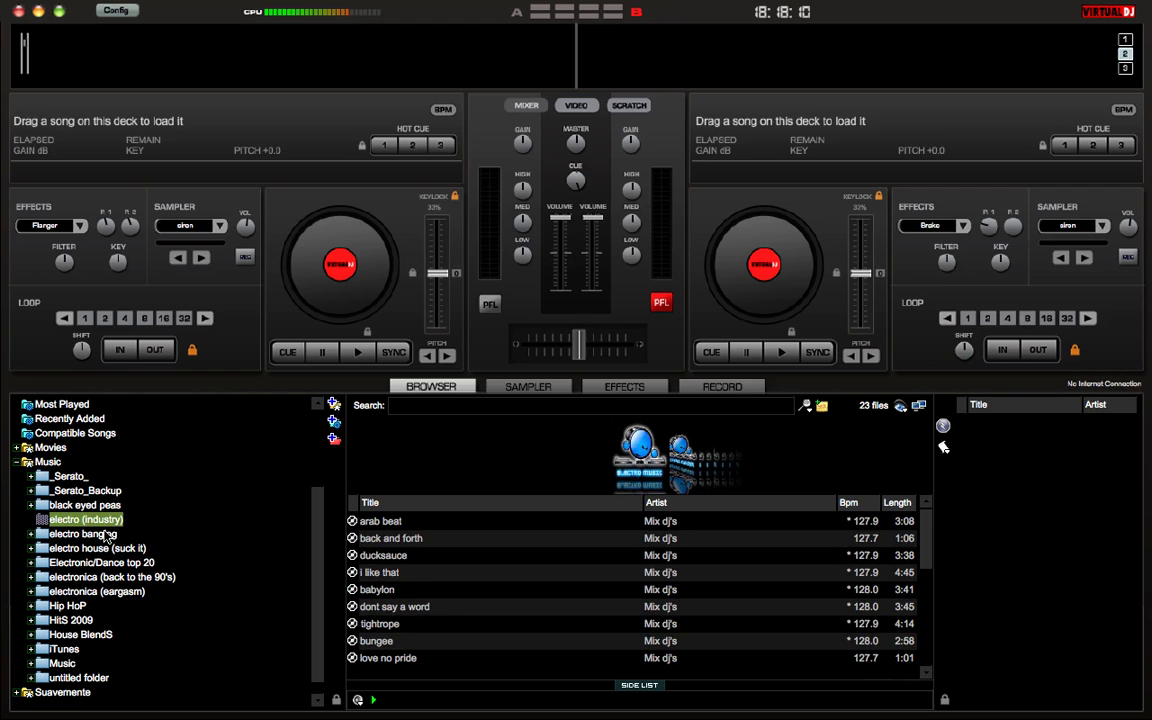
left_click(100, 534)
left_click(106, 550)
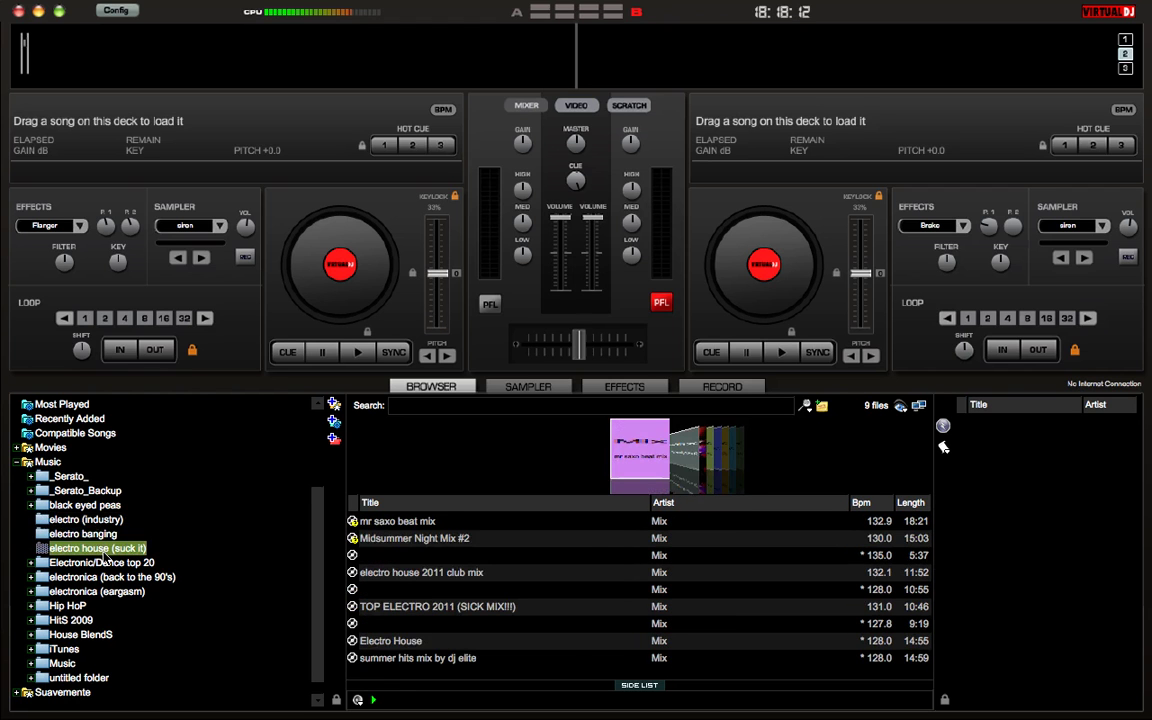
left_click(106, 565)
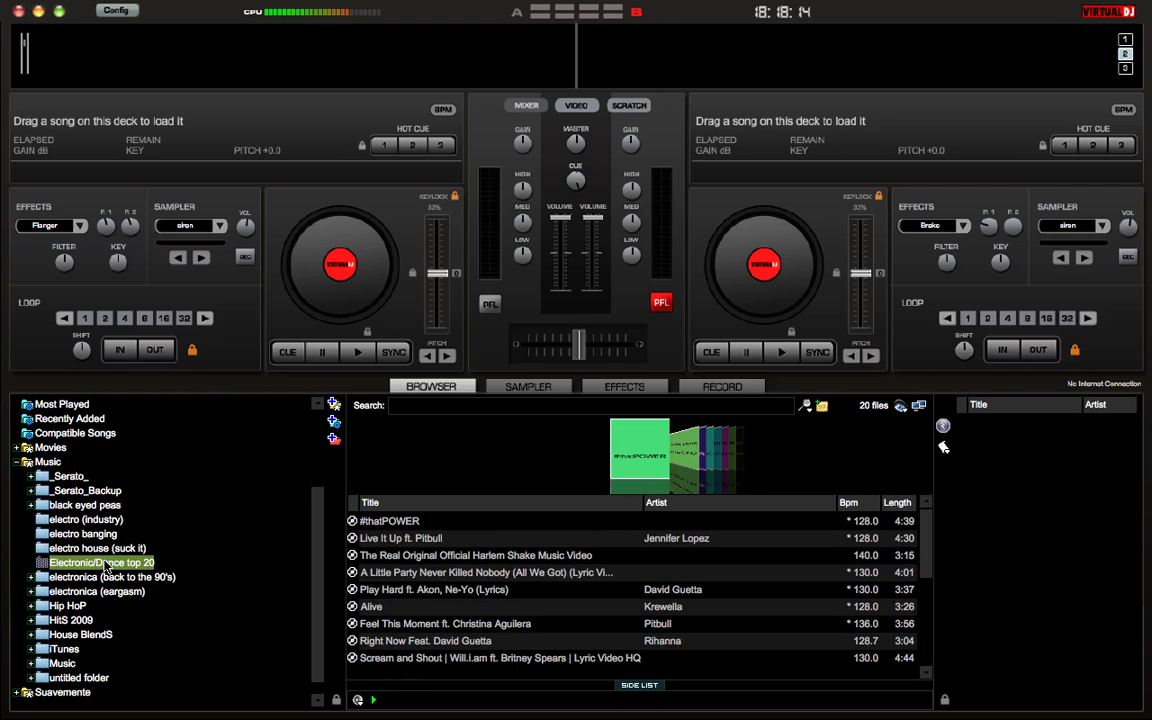
left_click(99, 578)
left_click(97, 591)
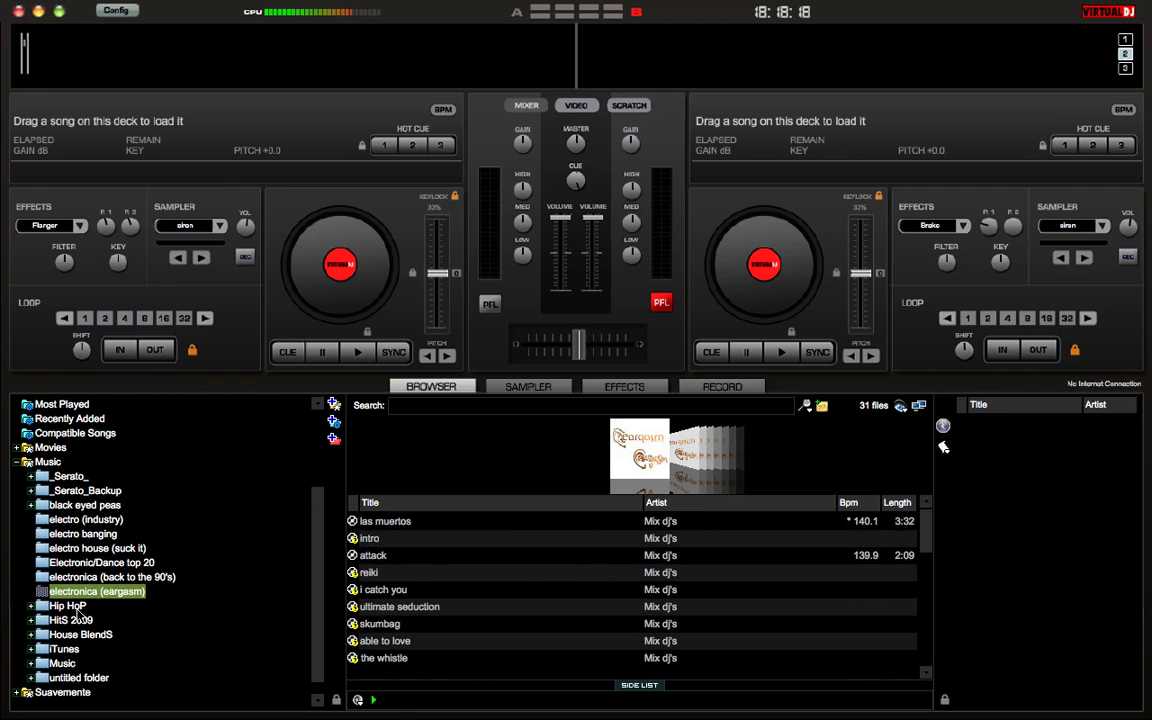
Look through the nested Music folder, viewing the contents of its English and Spanish subfolders
left_click(70, 665)
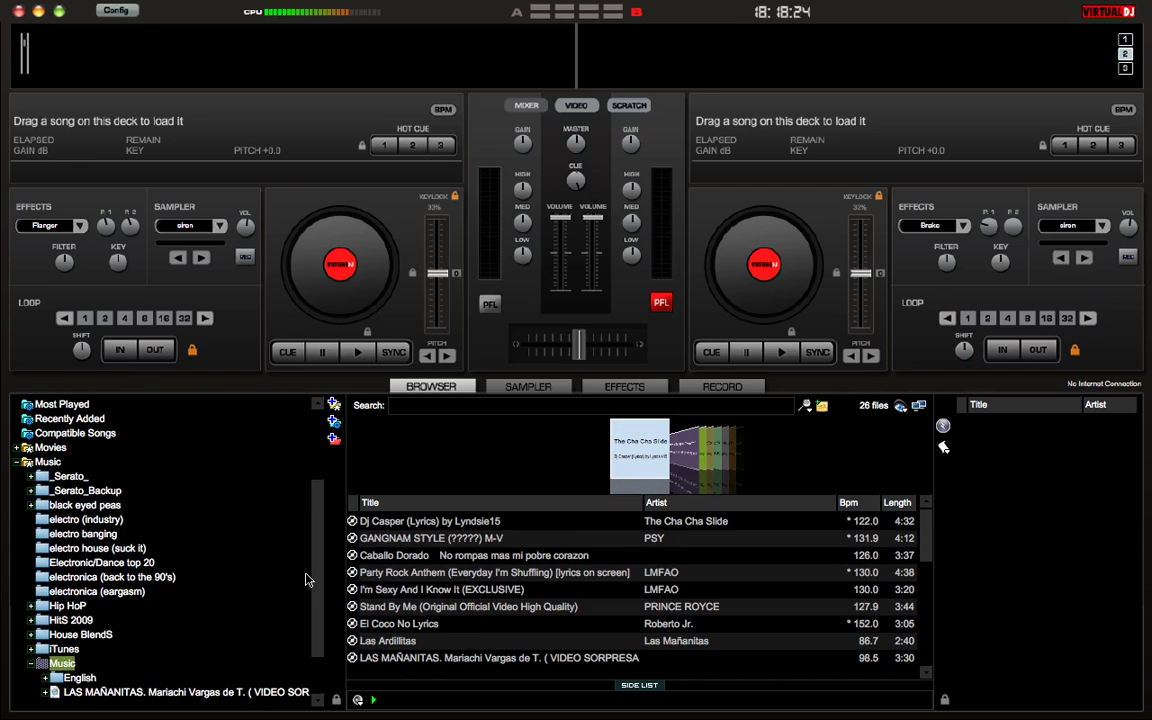
scroll(300, 585, "down", 2)
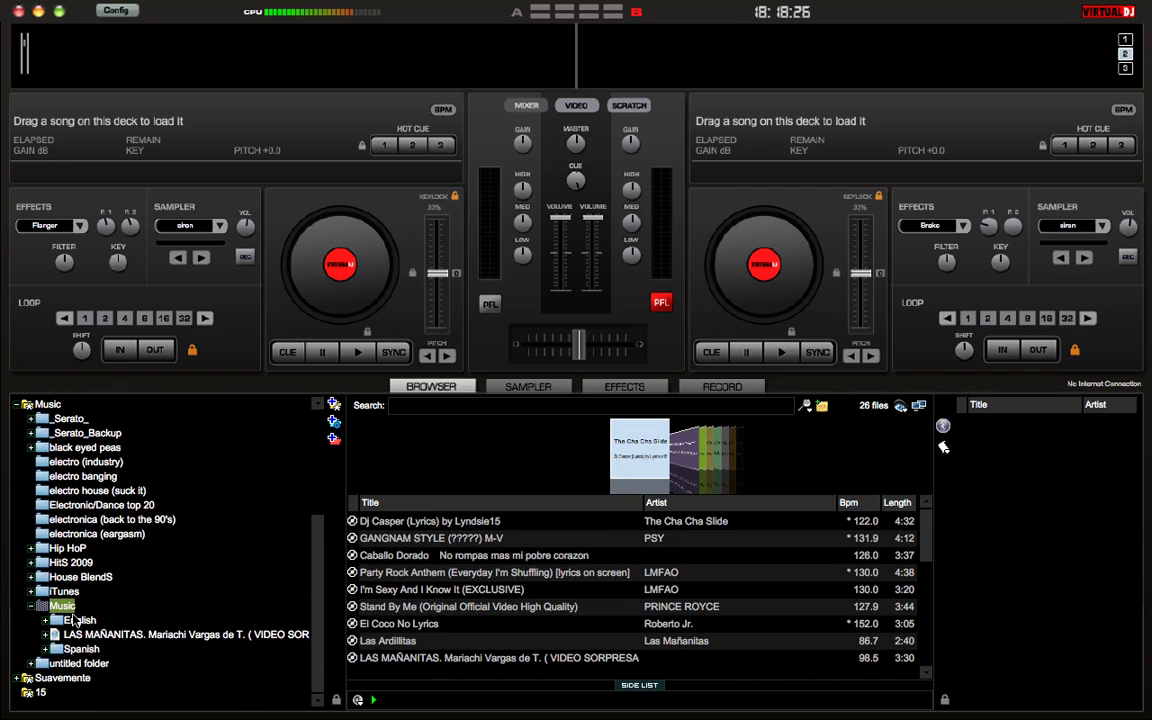
left_click(75, 620)
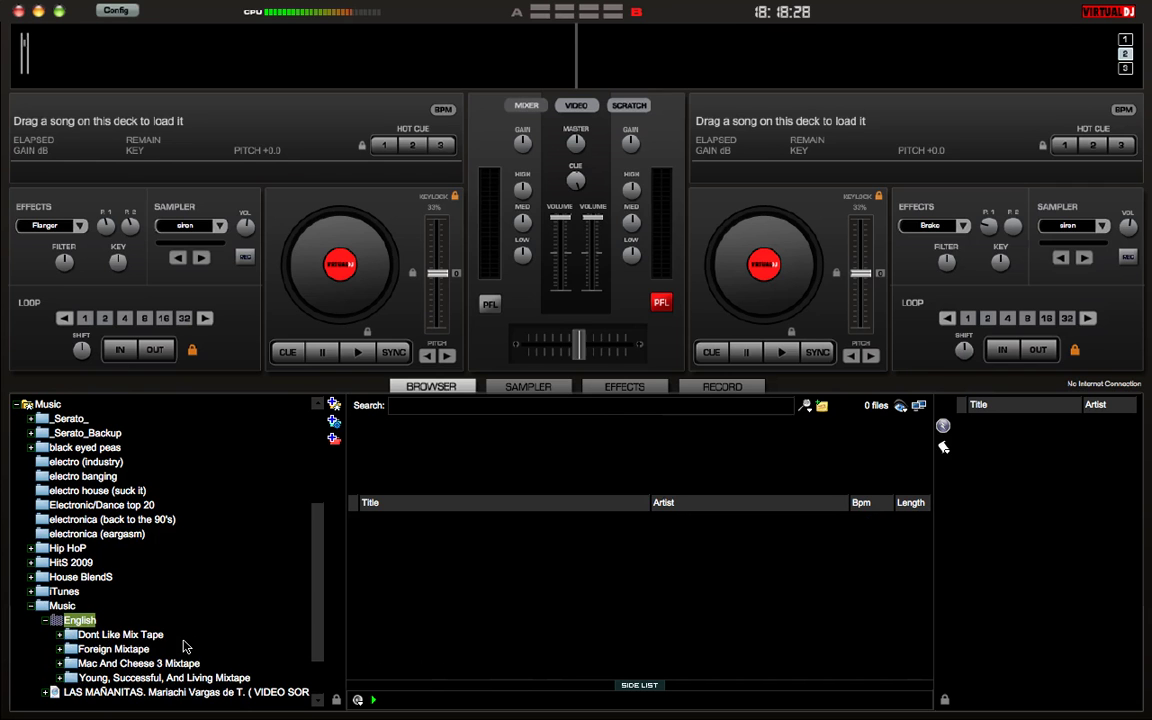
left_click(45, 621)
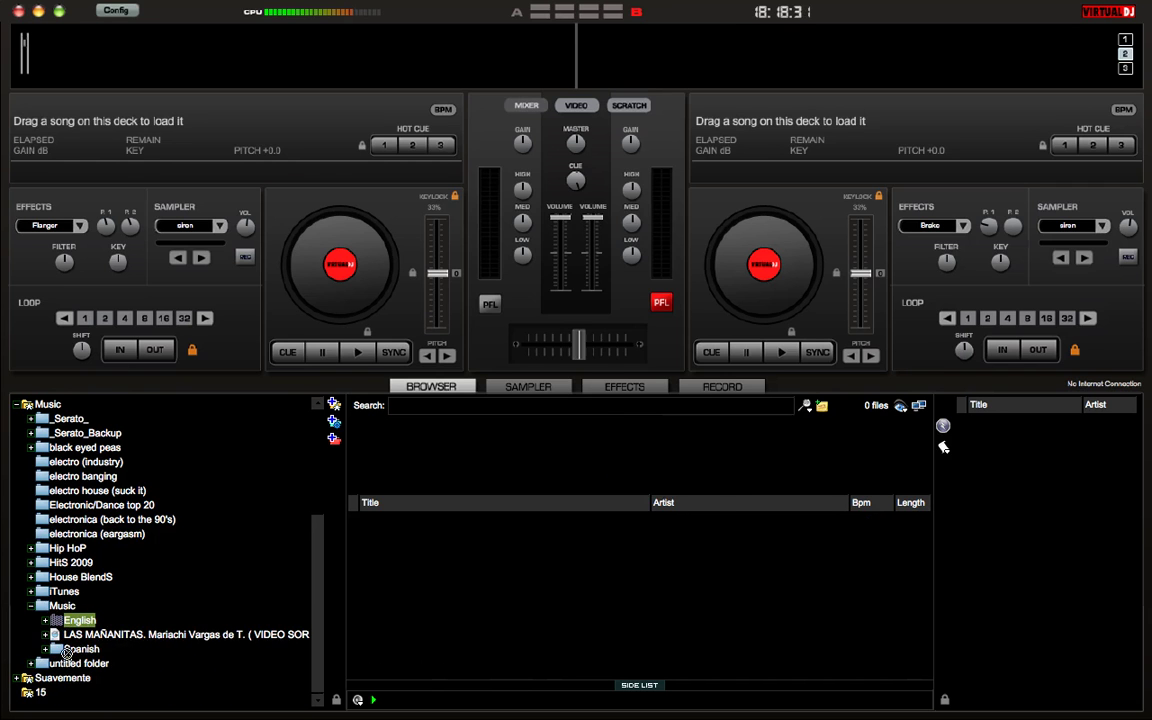
left_click(65, 650)
scroll(323, 500, "down", 2)
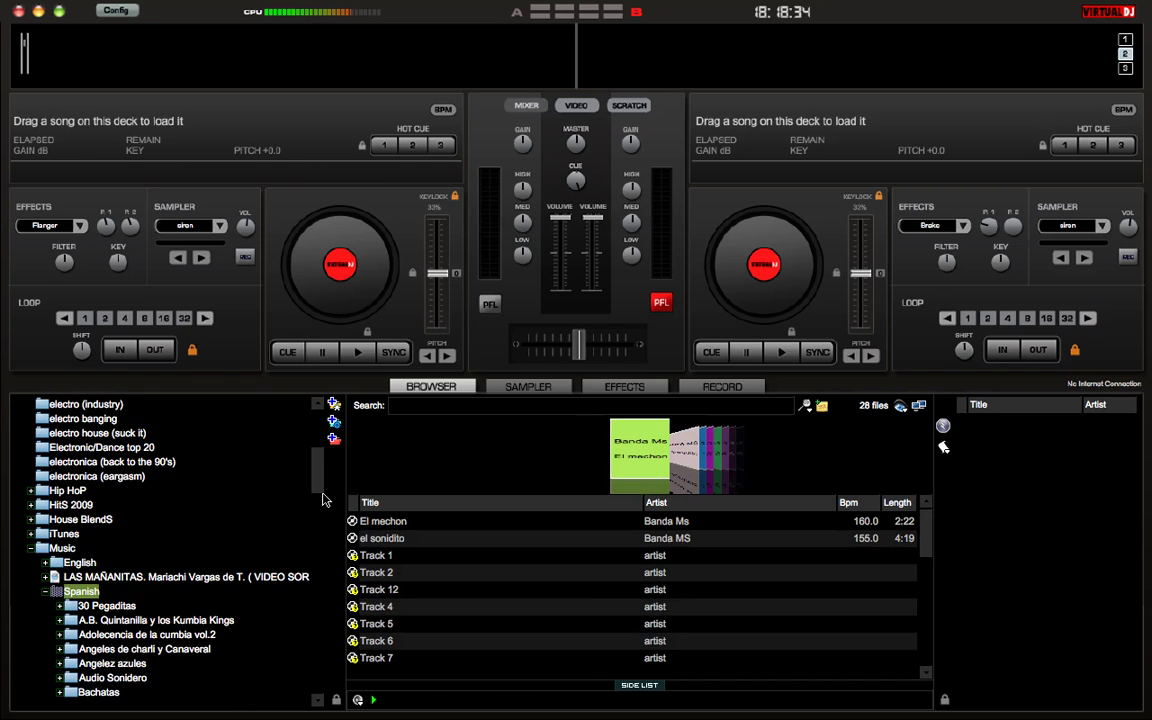
scroll(323, 500, "down", 10)
scroll(330, 545, "down", 20)
scroll(330, 680, "up", 20)
scroll(310, 487, "up", 8)
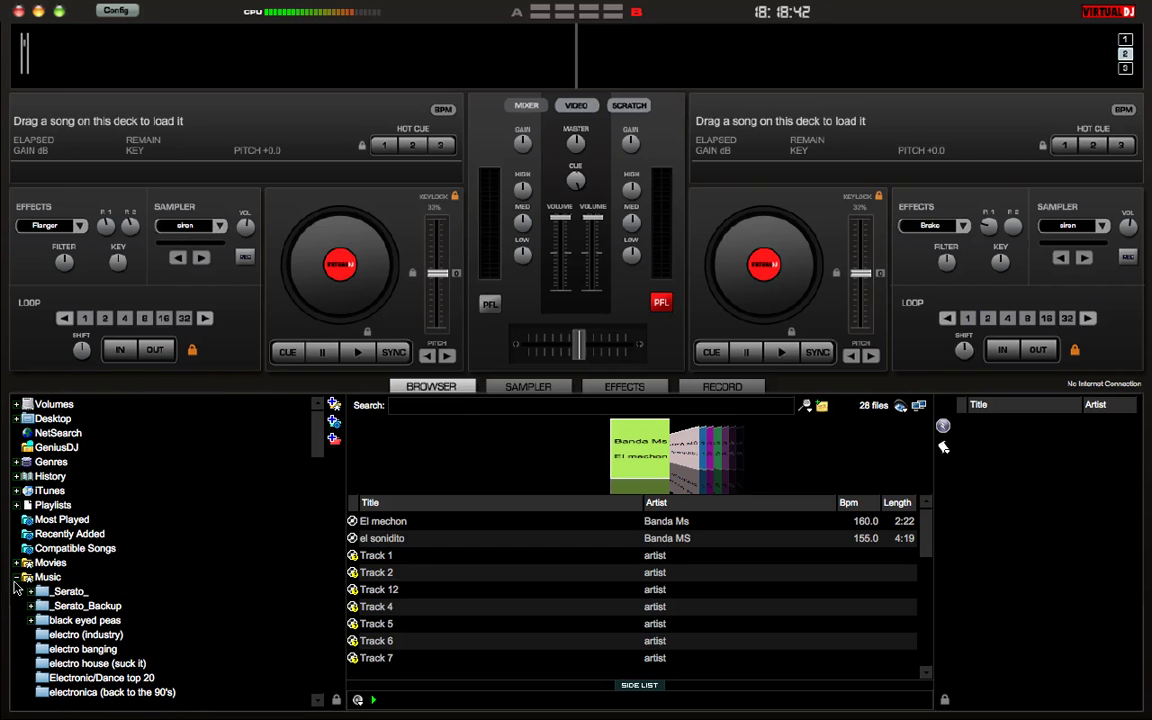
Collapse the main Music folder and list the tracks stored directly in it
left_click(17, 580)
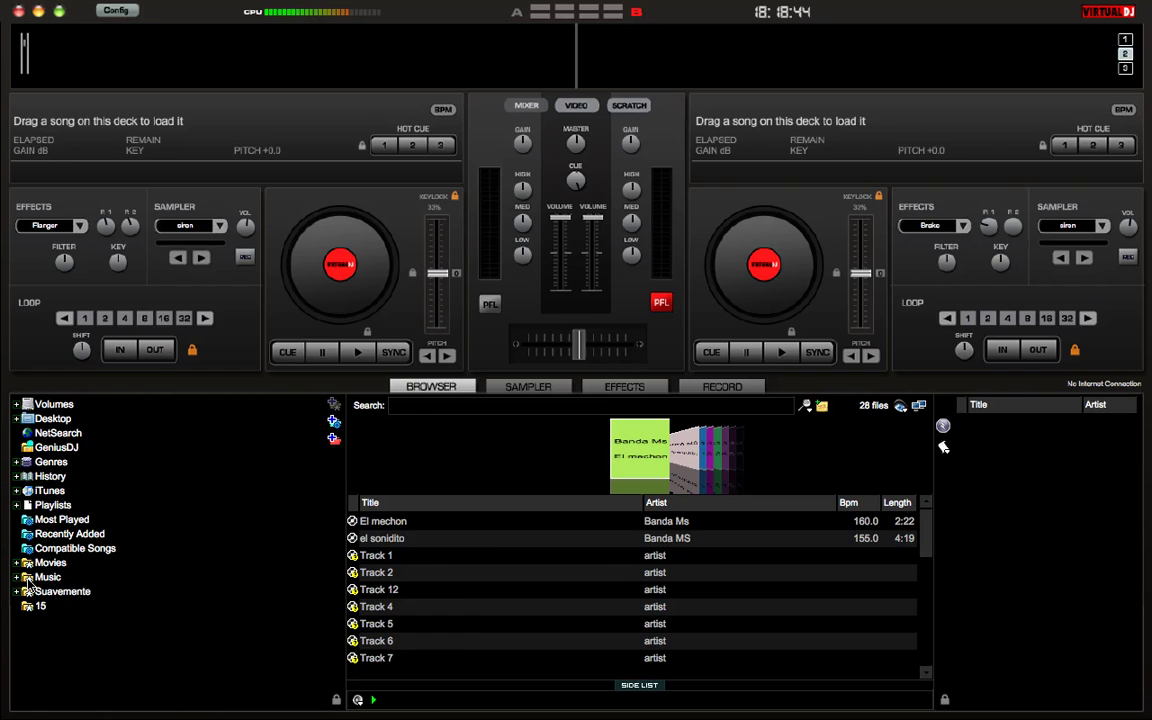
left_click(28, 579)
left_click(28, 580)
left_click(28, 581)
left_click(28, 581)
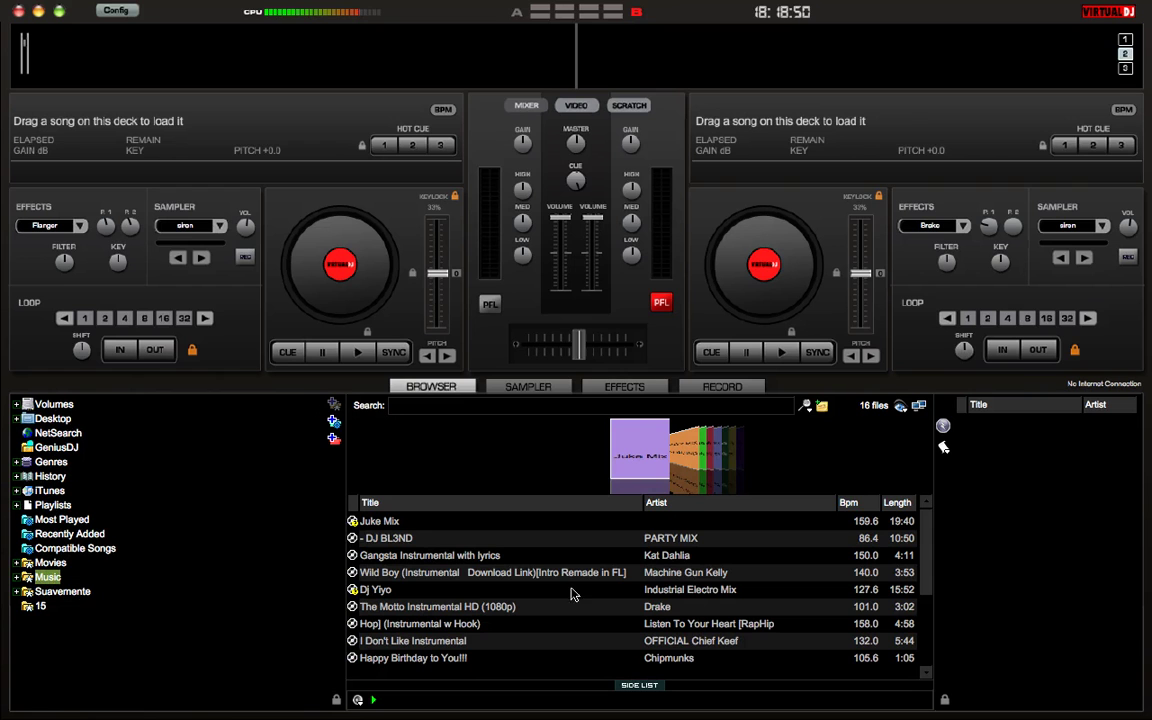
Review the songs in the Most Played and Recently Added lists
left_click(78, 521)
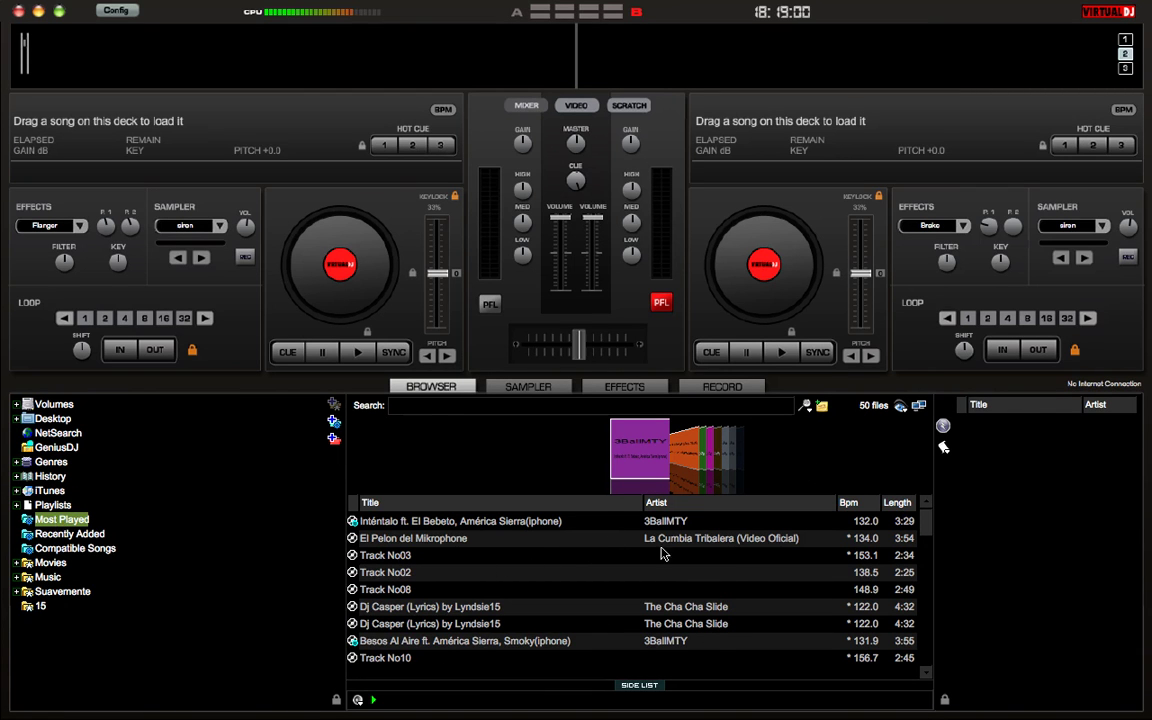
left_click_drag(927, 527, 216, 540)
left_click(95, 534)
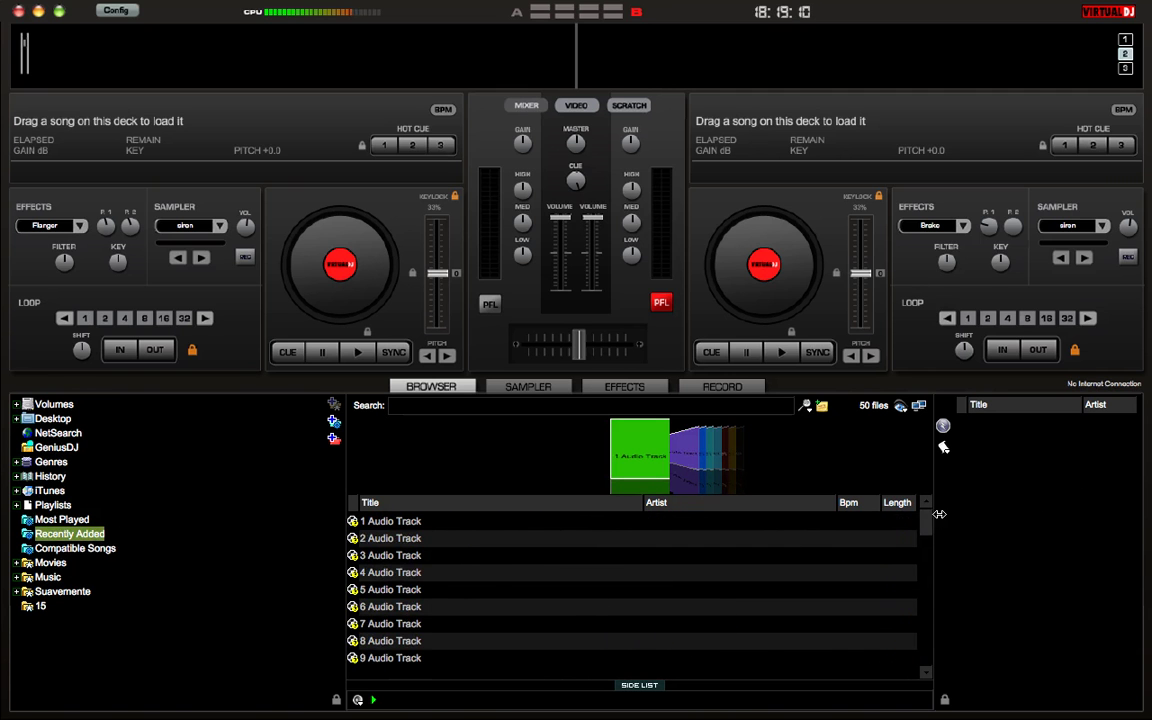
scroll(945, 568, "down", 1)
scroll(945, 568, "down", 12)
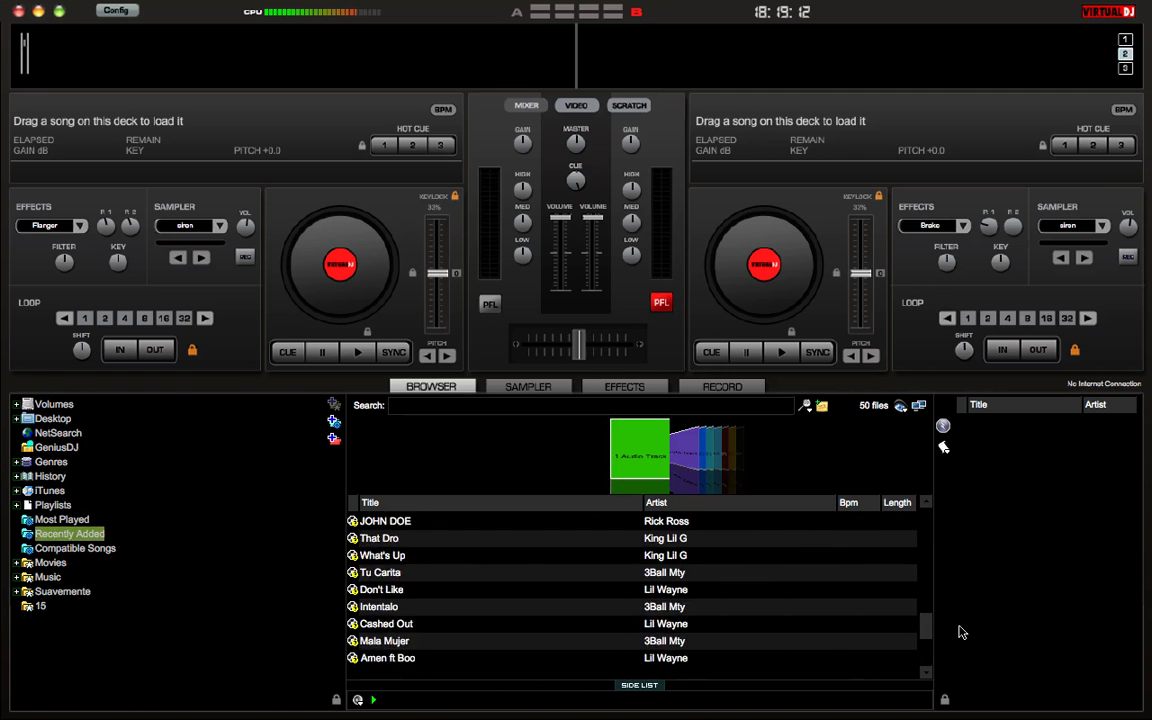
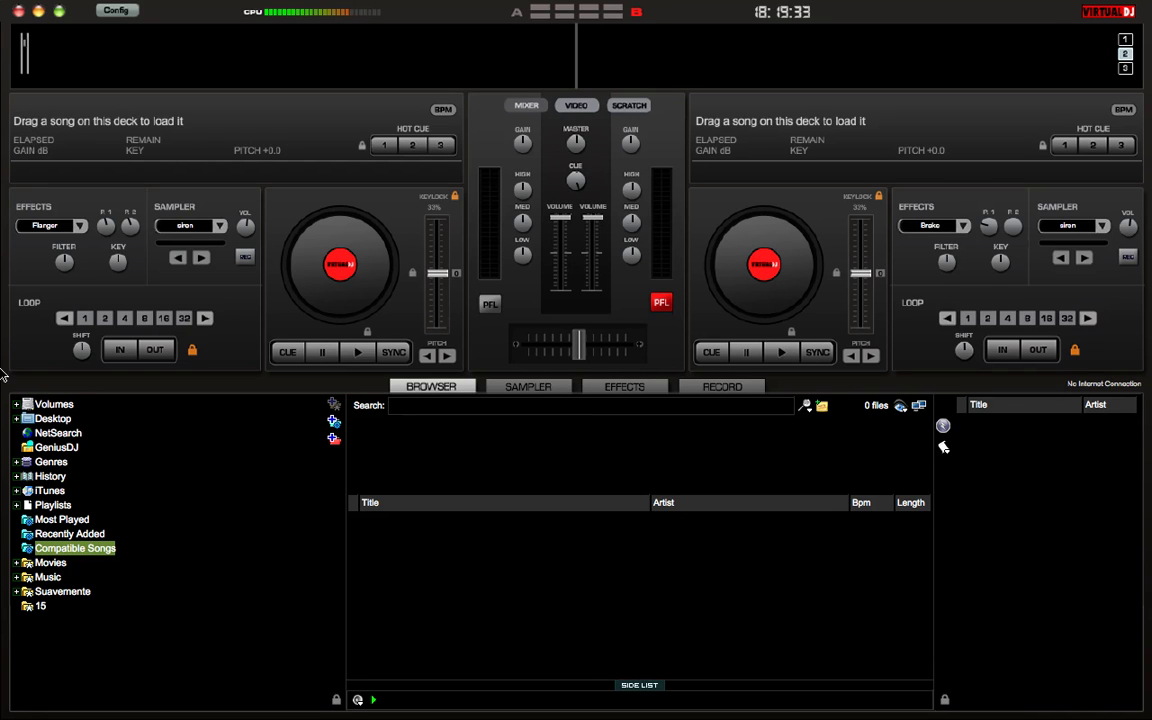
Browse Movies > Dj Videos > English to review its artist folders, then collapse the English folder
left_click(46, 566)
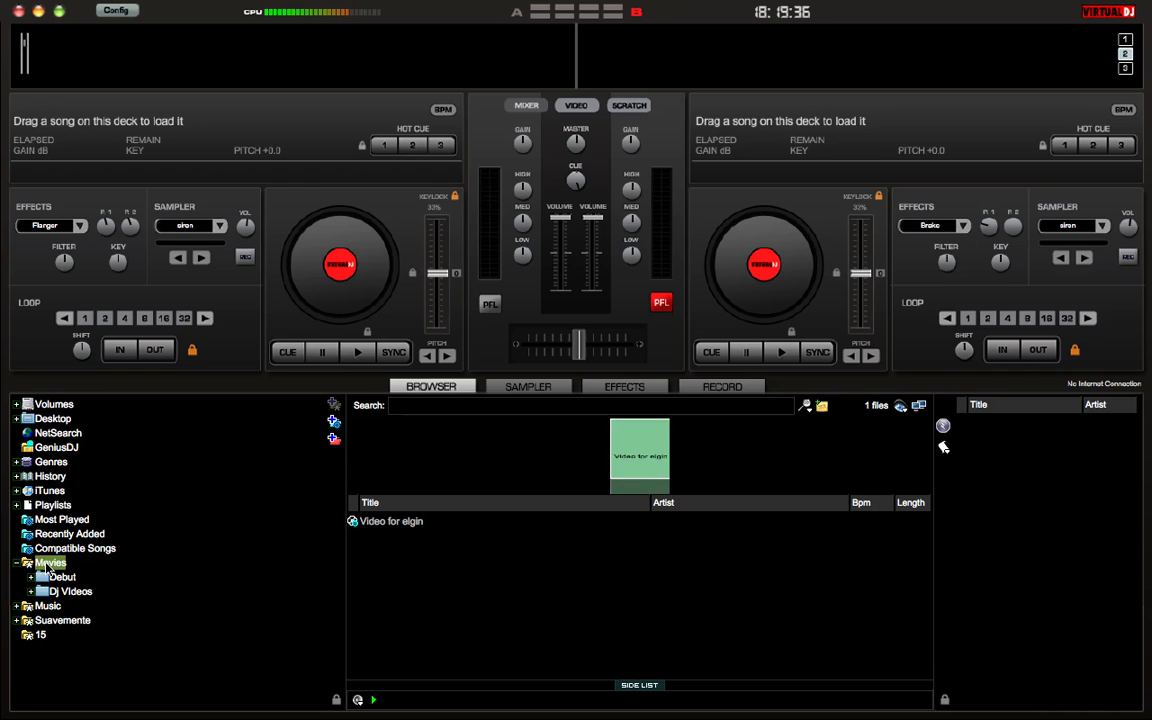
left_click(46, 589)
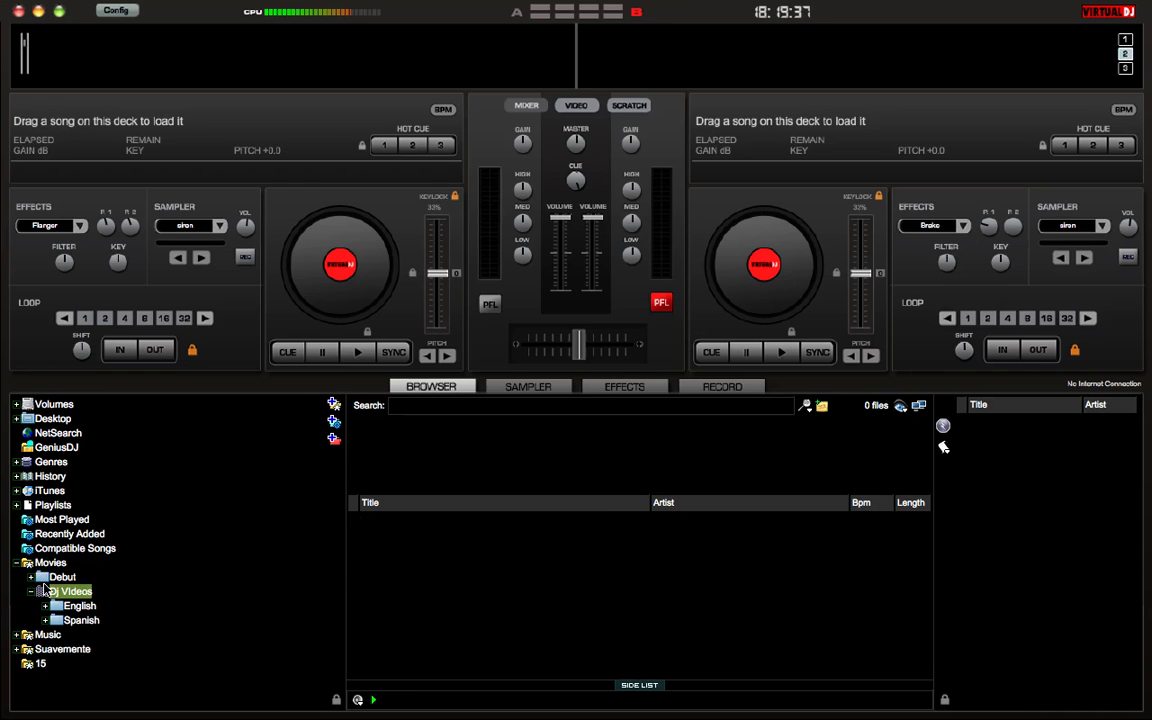
left_click(58, 606)
left_click_drag(310, 512, 307, 614)
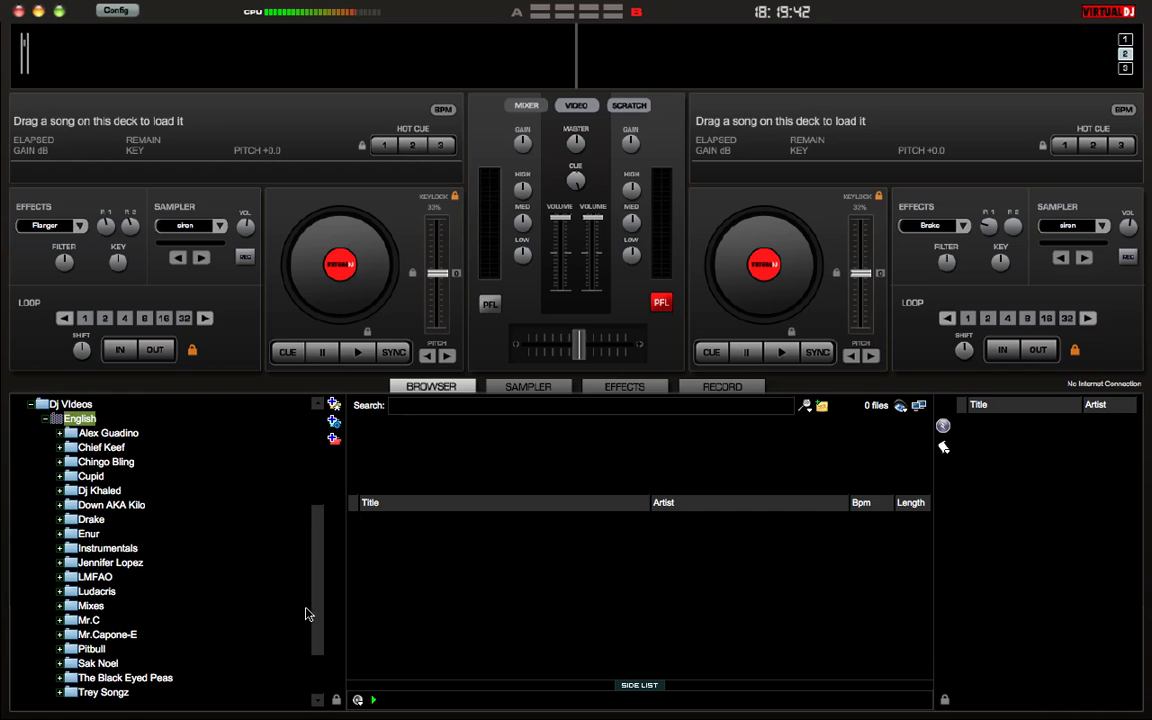
left_click(44, 419)
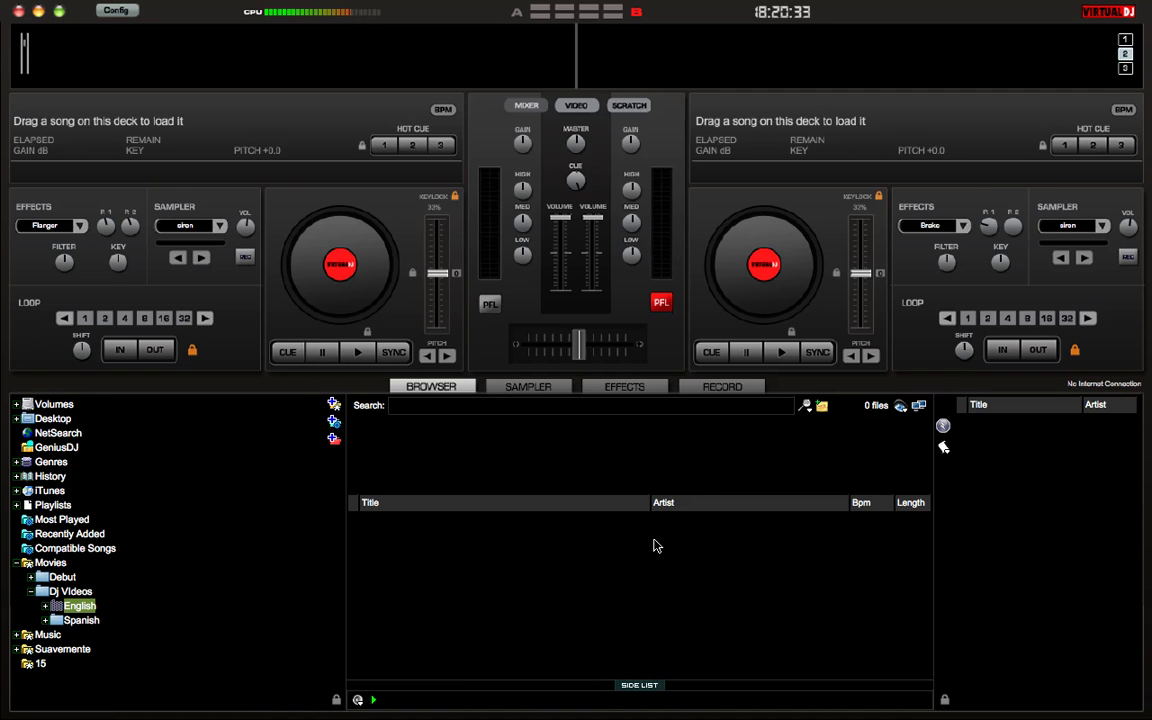
Load Calabria 2007 from the Enur folder under Dj Videos > English onto deck A and close the Video window
left_click(66, 607)
left_click(45, 607)
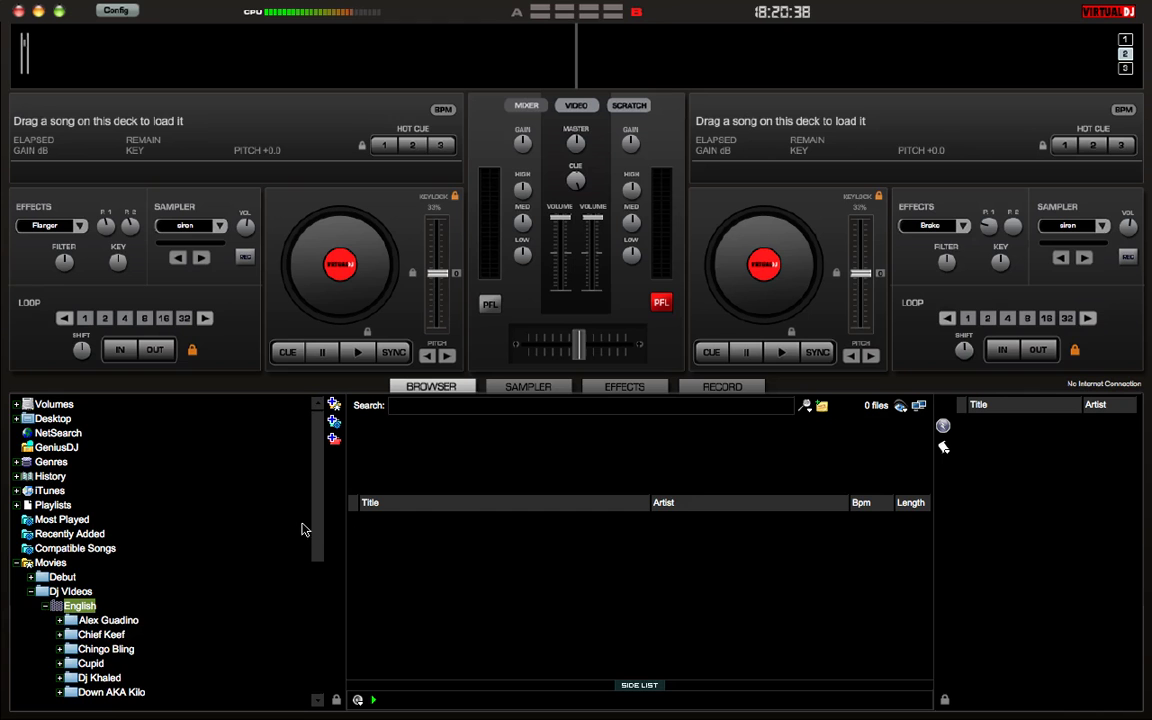
left_click_drag(320, 527, 316, 637)
left_click(89, 505)
left_click_drag(398, 530, 466, 533)
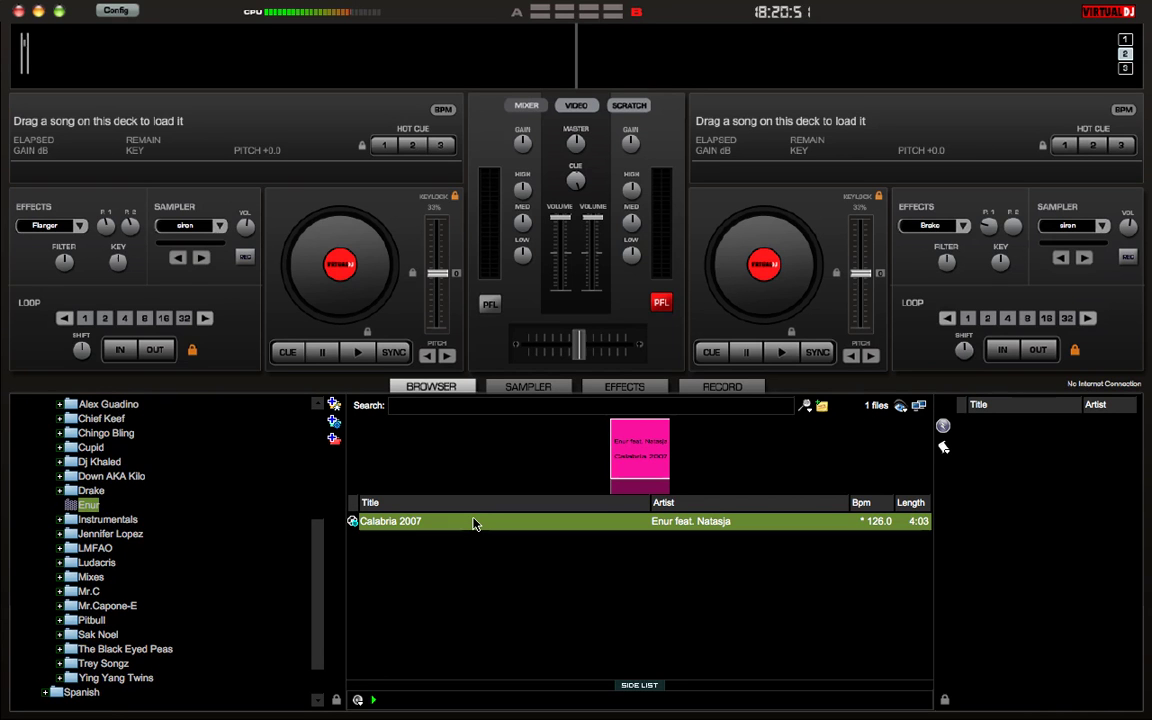
left_click_drag(473, 524, 280, 262)
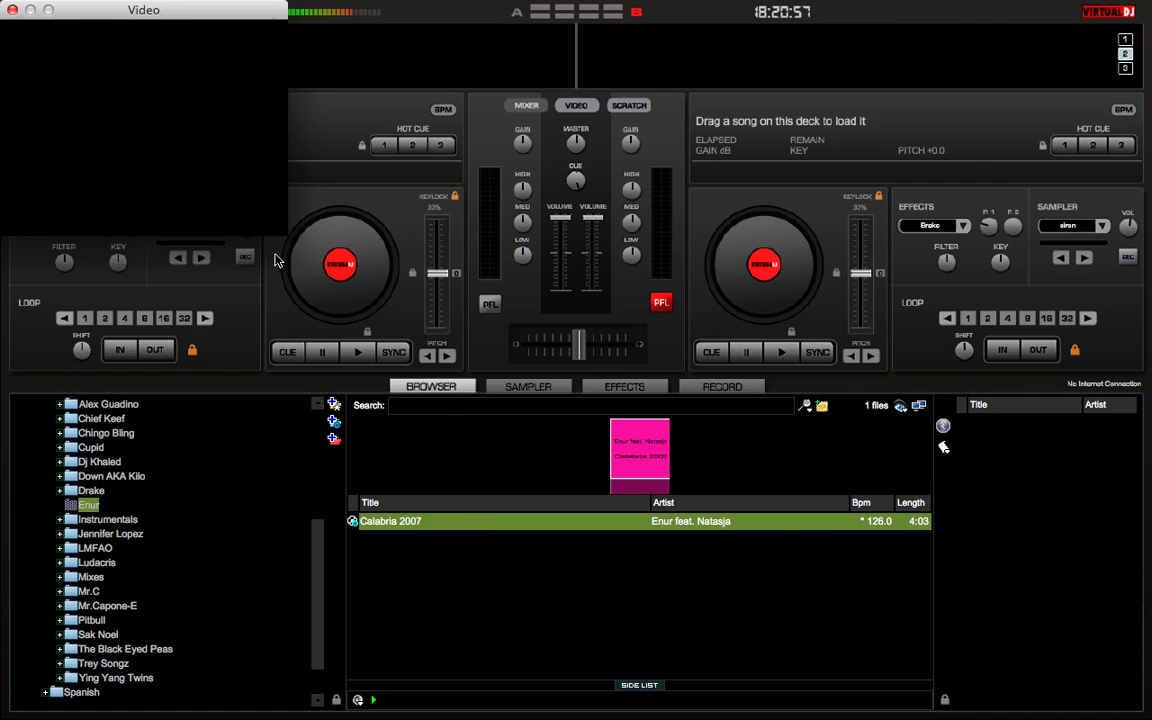
left_click(11, 10)
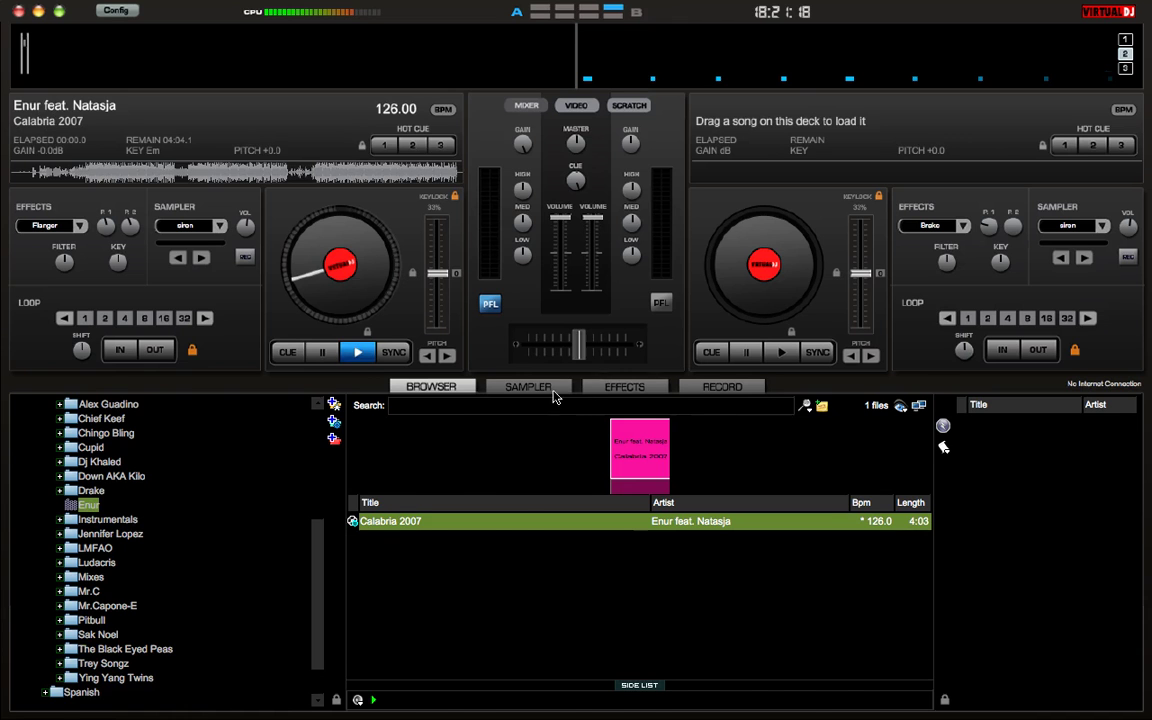
Show the sampler and play the siren, saxo and put your hands up samples
left_click(518, 387)
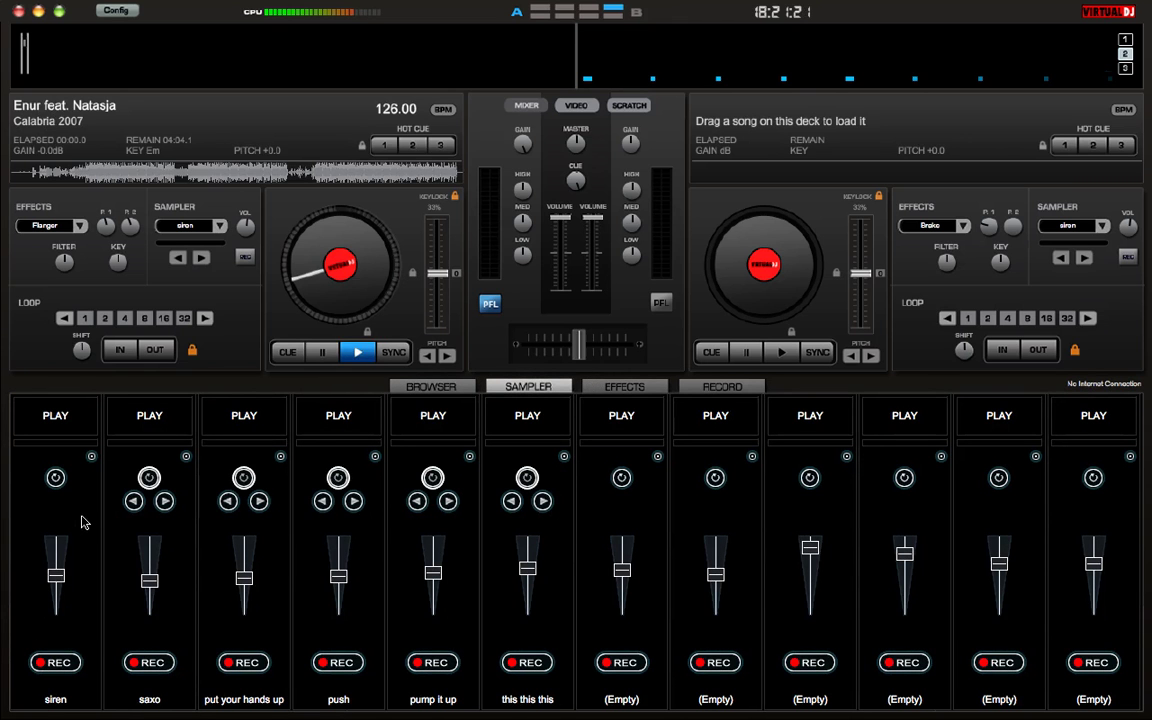
left_click(56, 420)
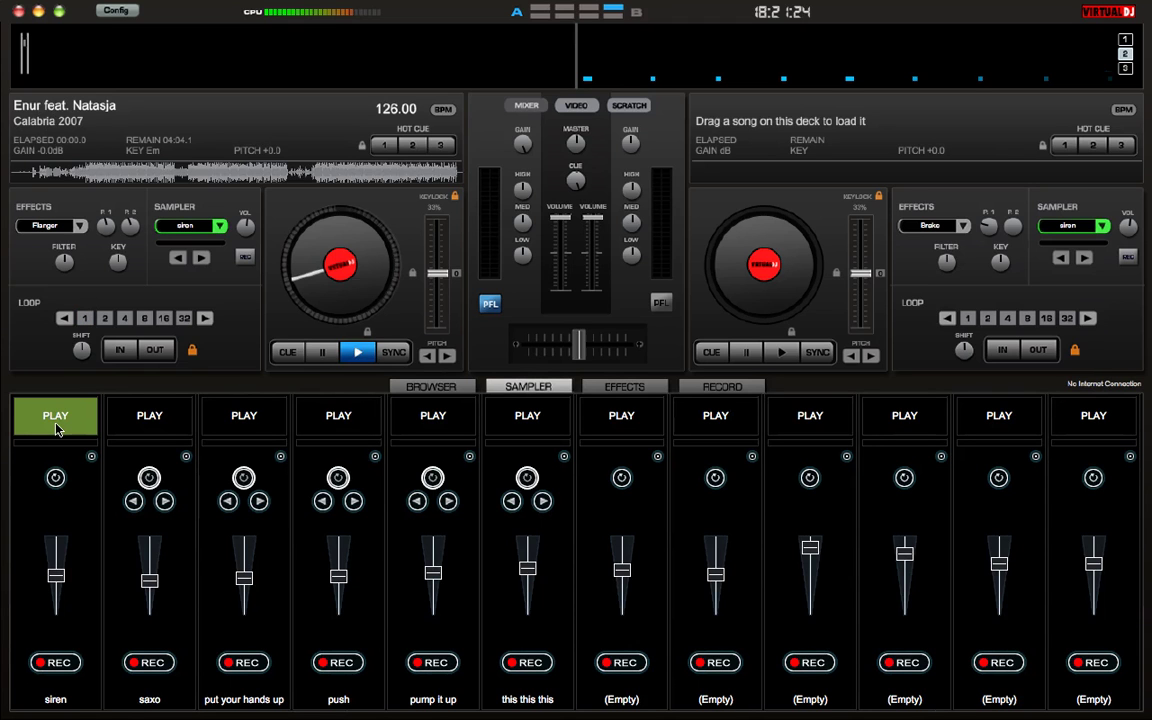
left_click(163, 423)
left_click(245, 422)
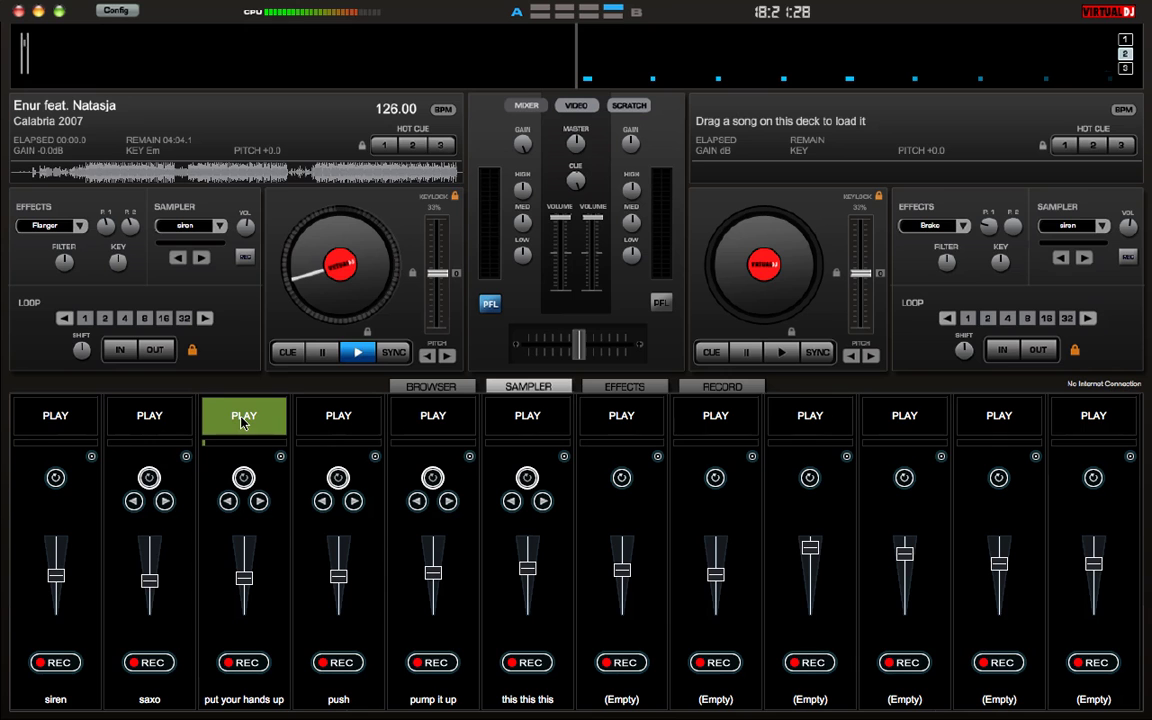
Play the push, pump it up and this this this samples in the sampler
left_click(340, 415)
left_click(432, 413)
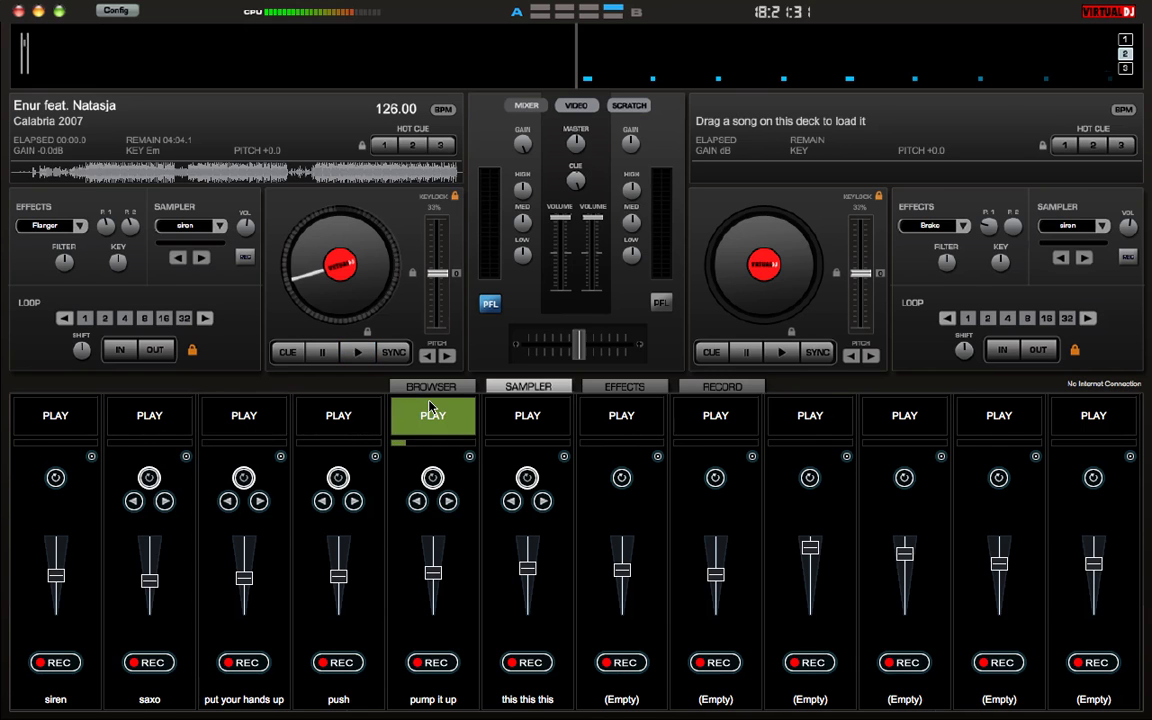
left_click(493, 416)
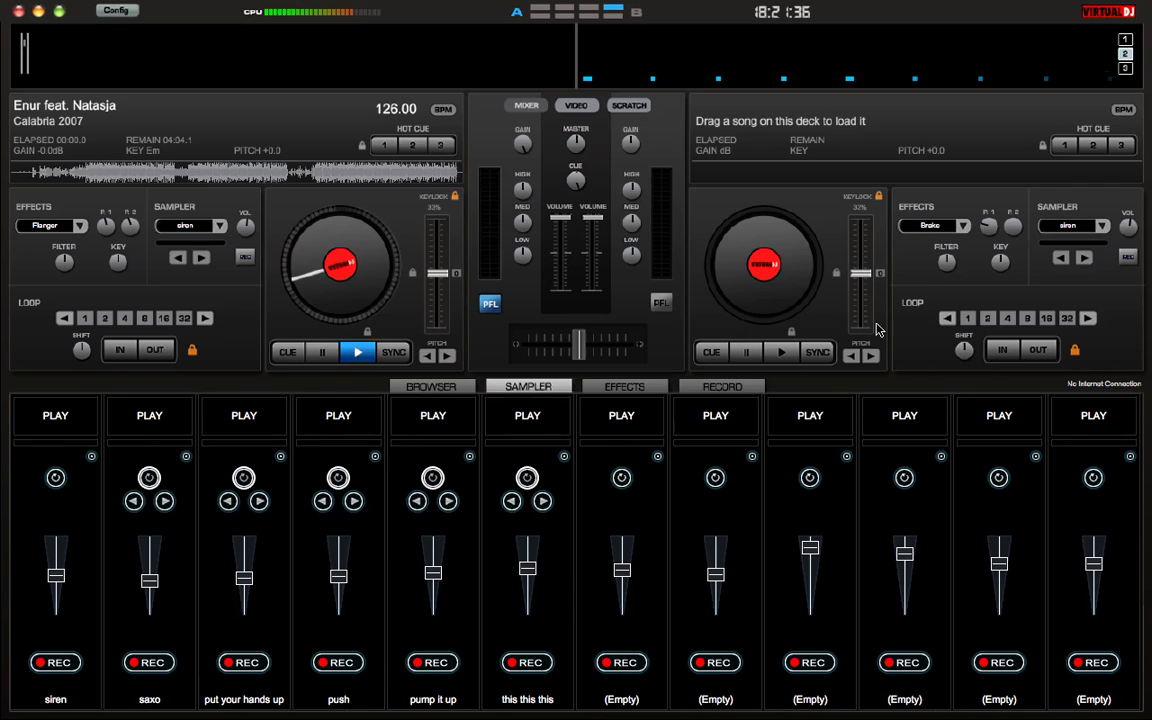
Review the BeatGrid and Brake sound effects, then look over the recording options
left_click(624, 386)
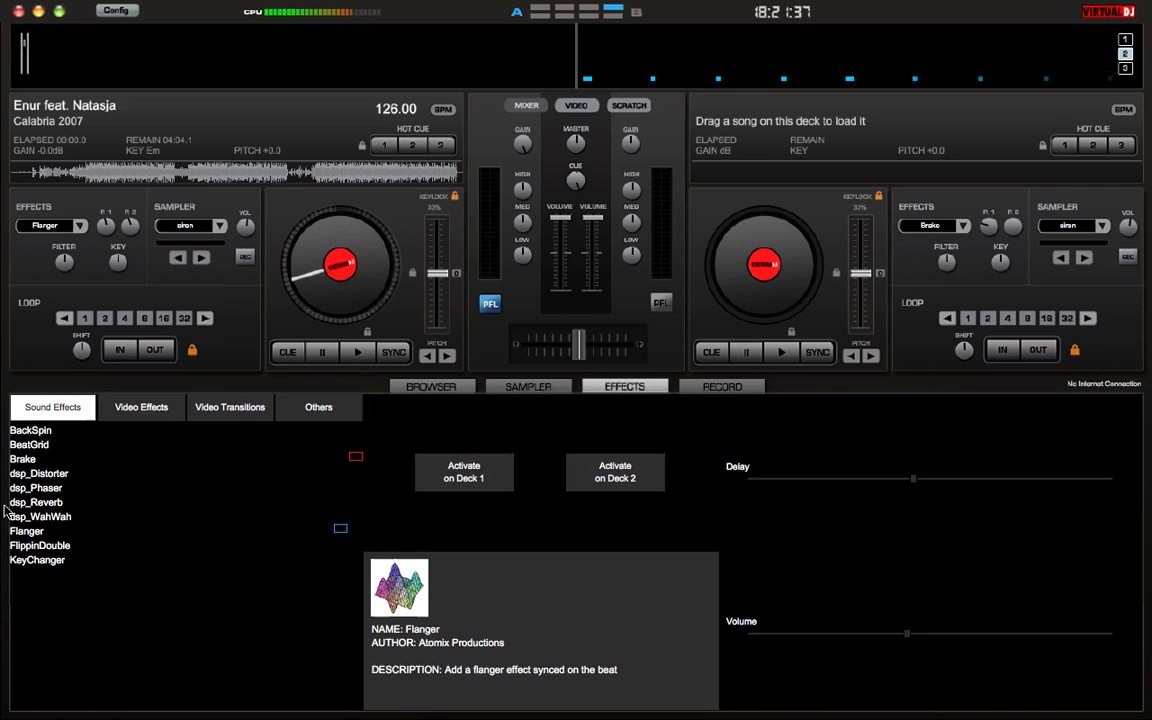
left_click(30, 444)
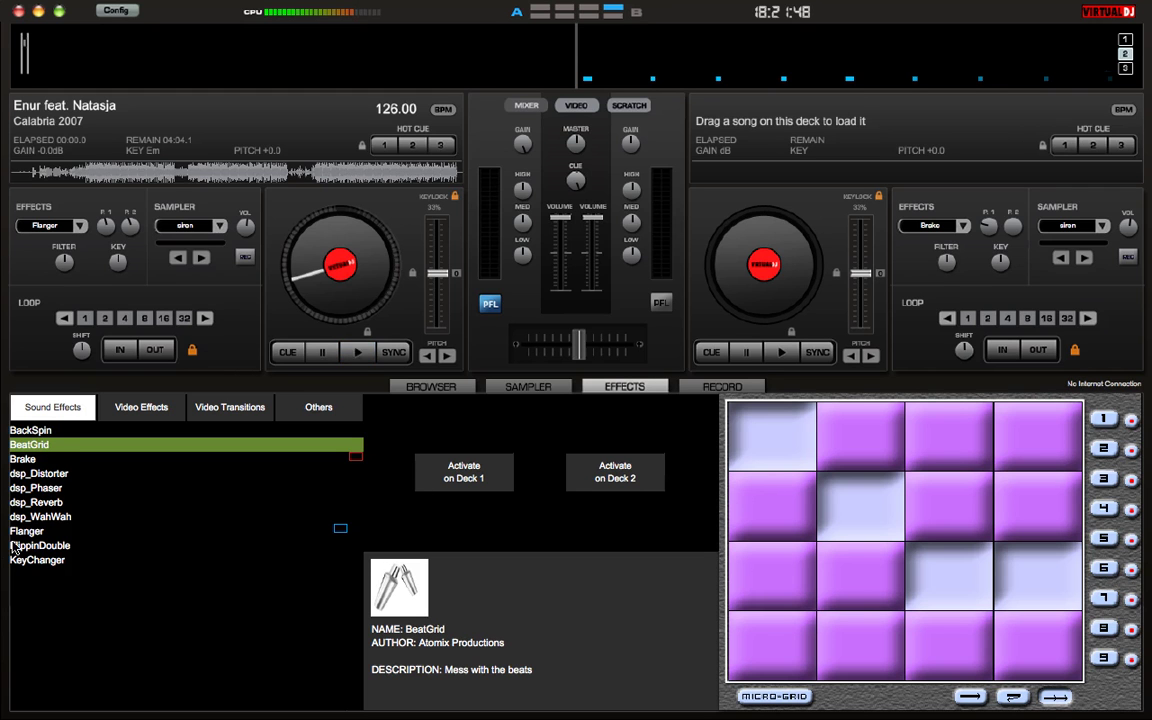
left_click(36, 460)
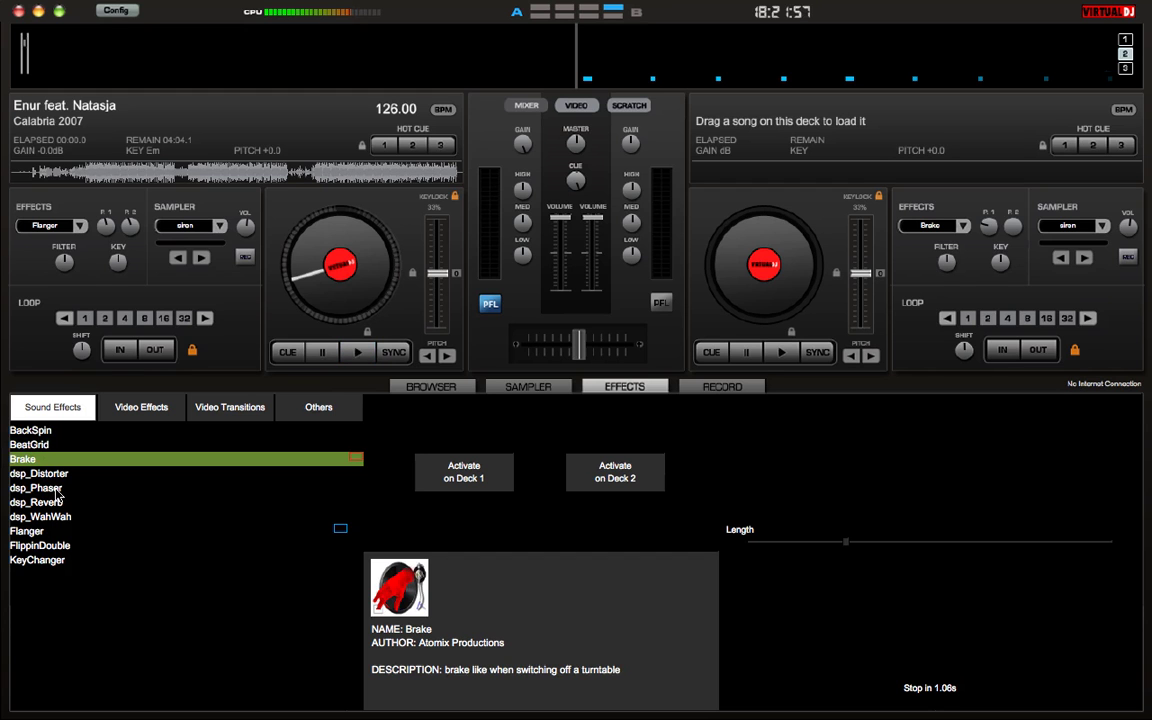
left_click(722, 387)
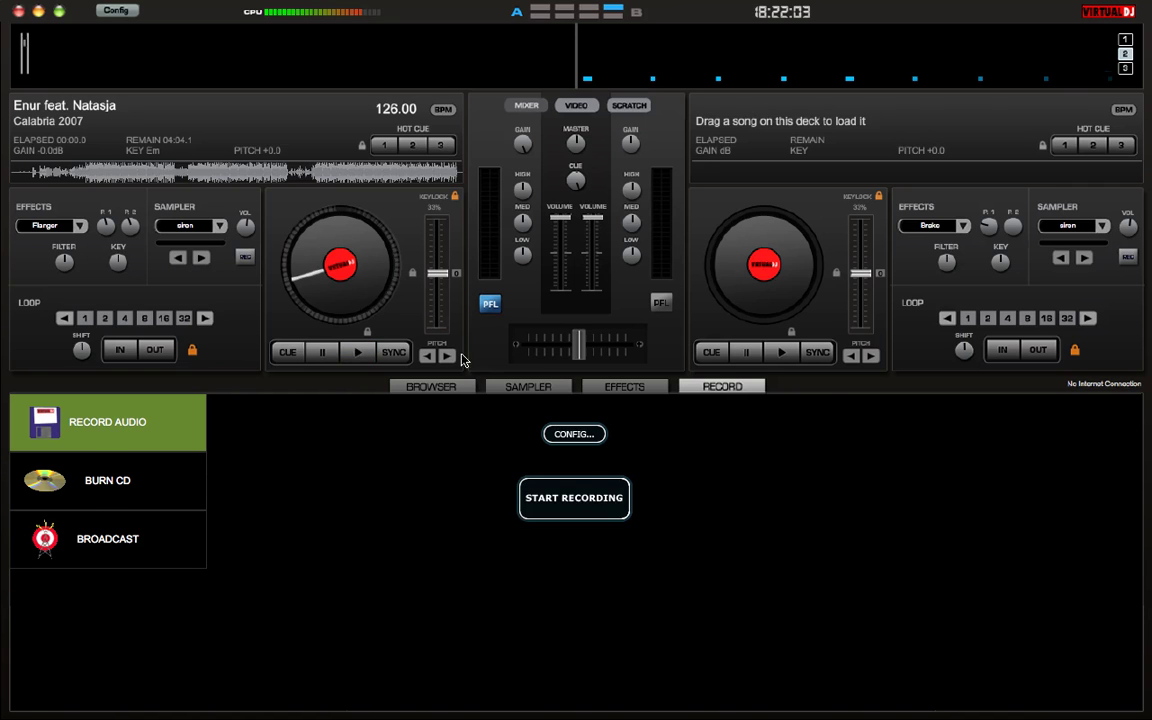
Start Calabria 2007 playing on deck A and load Loca People from the browser's Sak Noel folder onto deck B
left_click(442, 386)
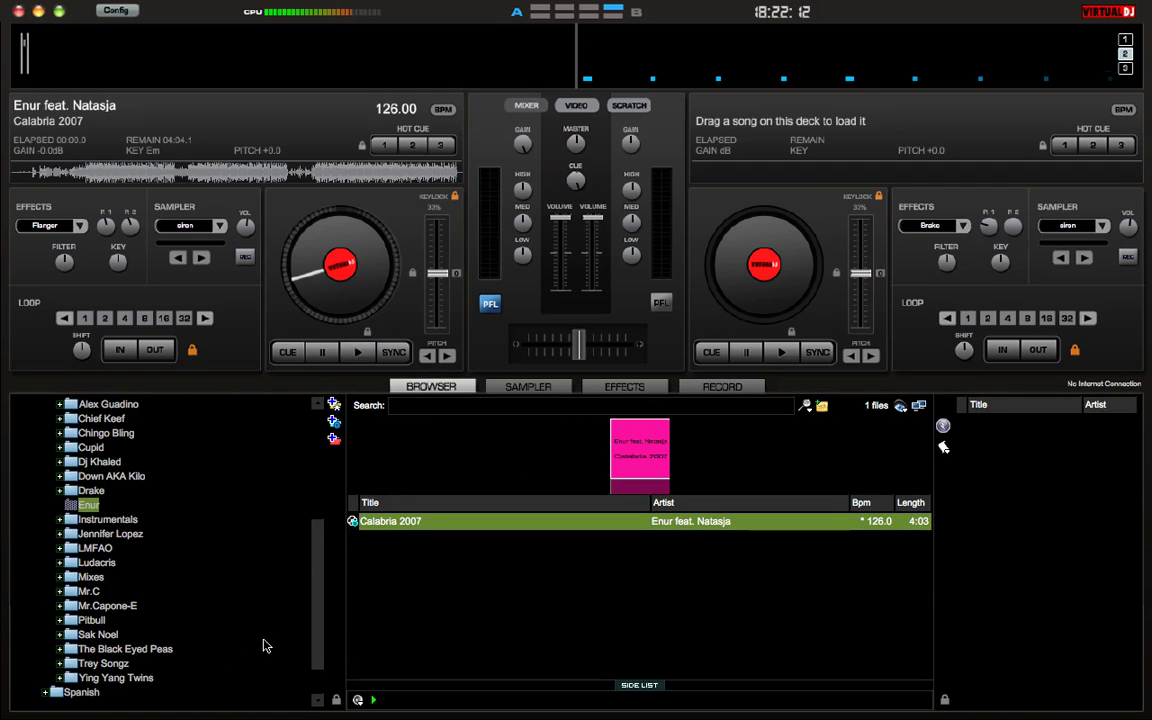
left_click(360, 354)
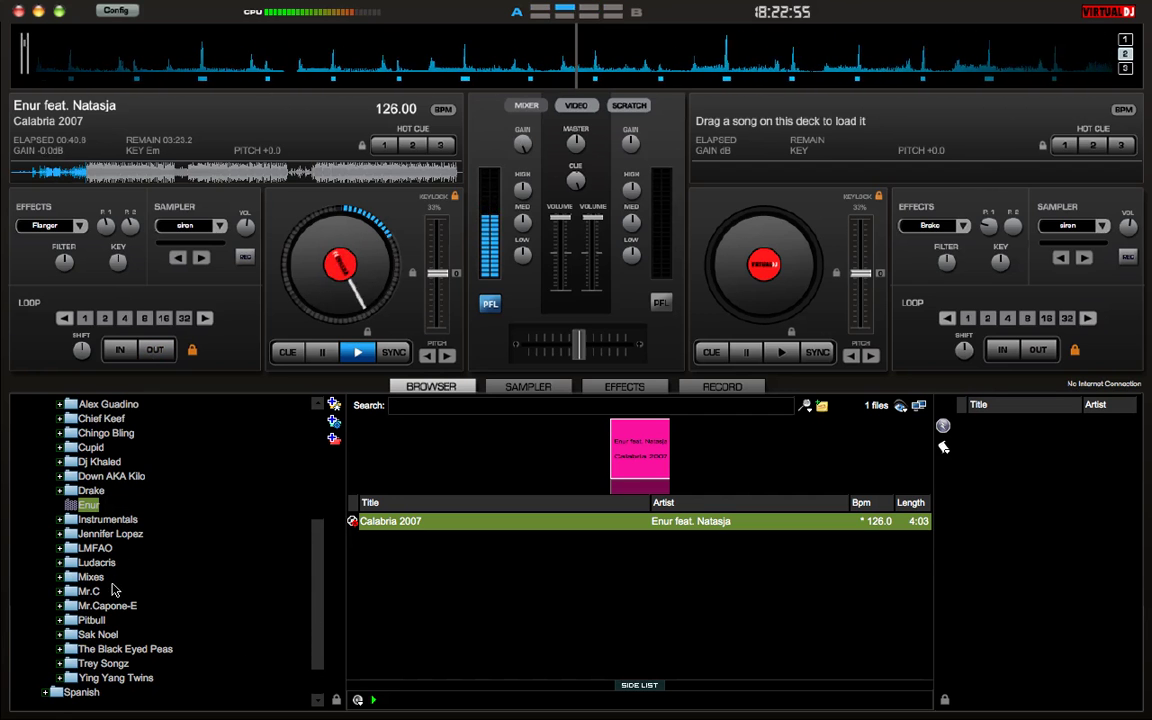
left_click(98, 635)
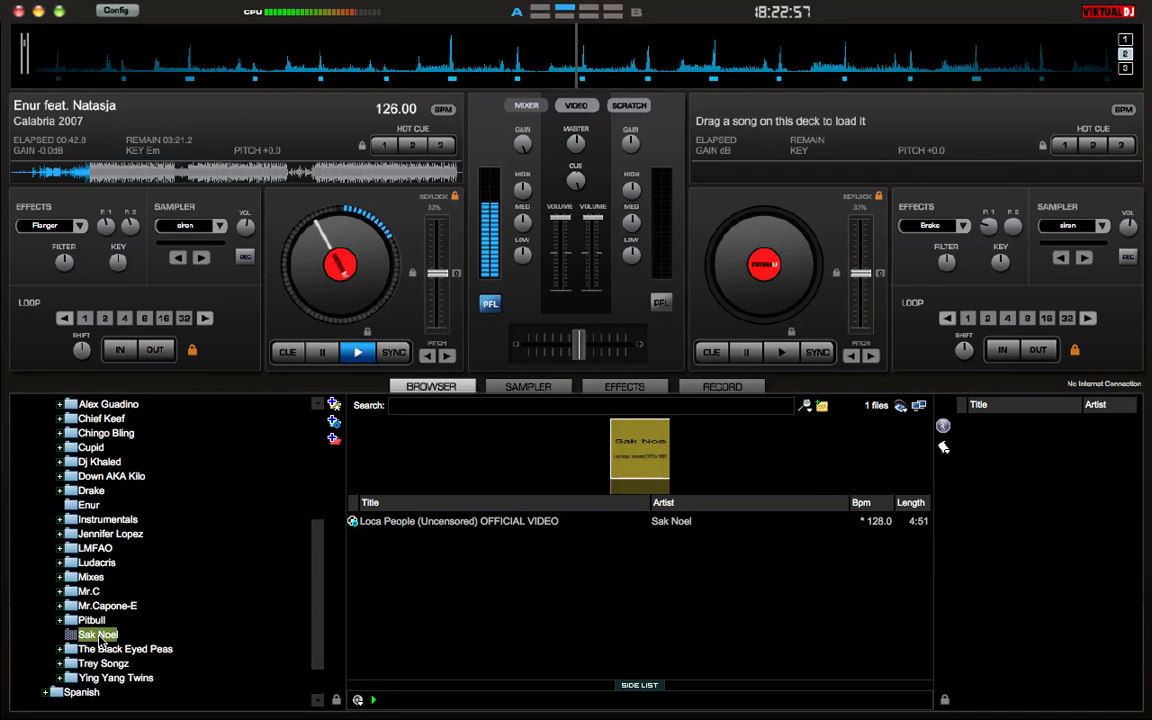
left_click(462, 525)
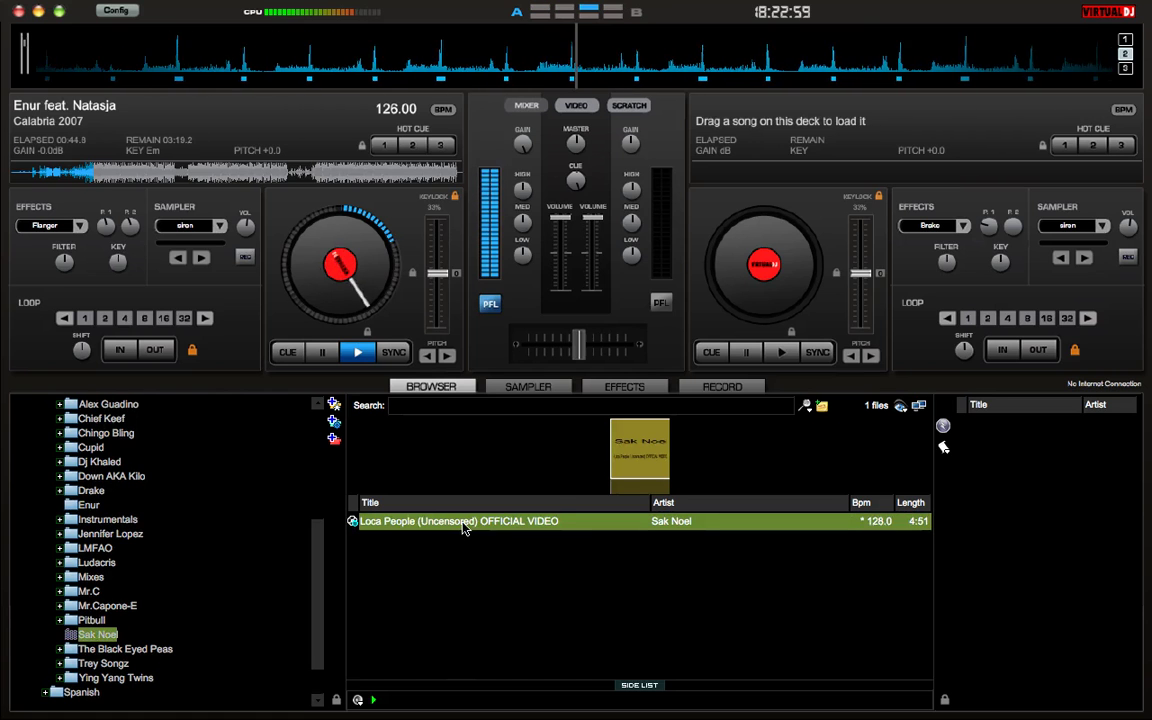
left_click_drag(832, 145, 832, 145)
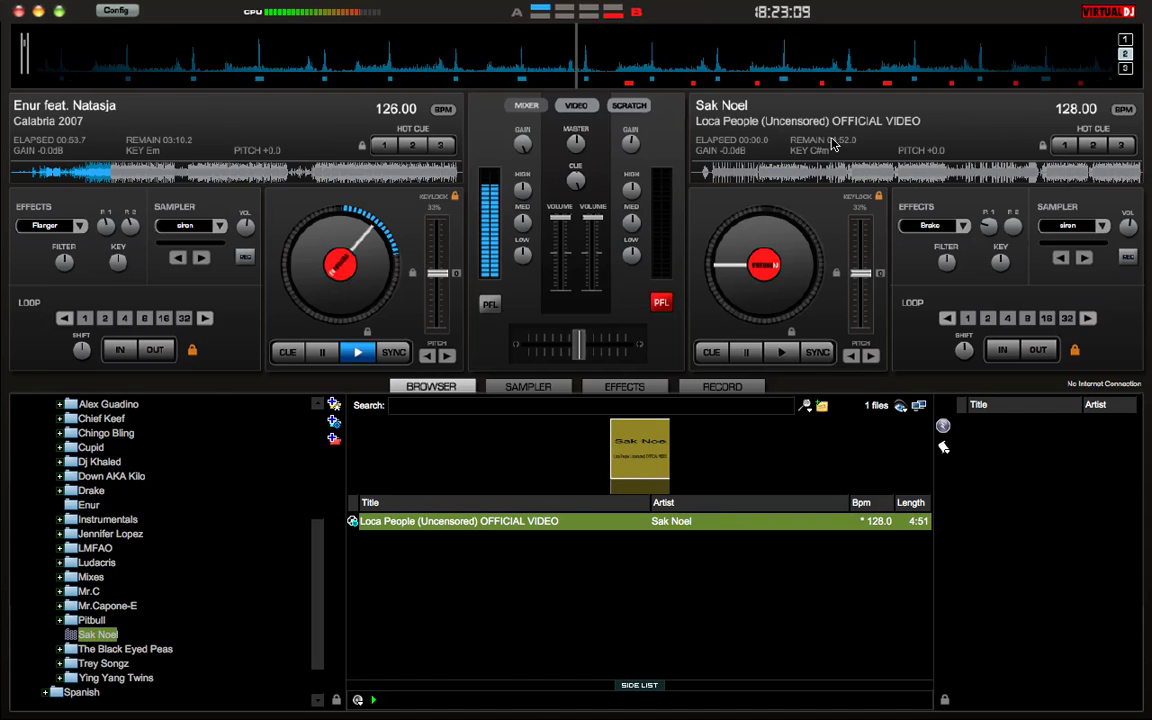
Move the crossfader fully to deck A, start Loca People on deck B and skip it ahead to about 43 seconds
left_click_drag(583, 352, 511, 350)
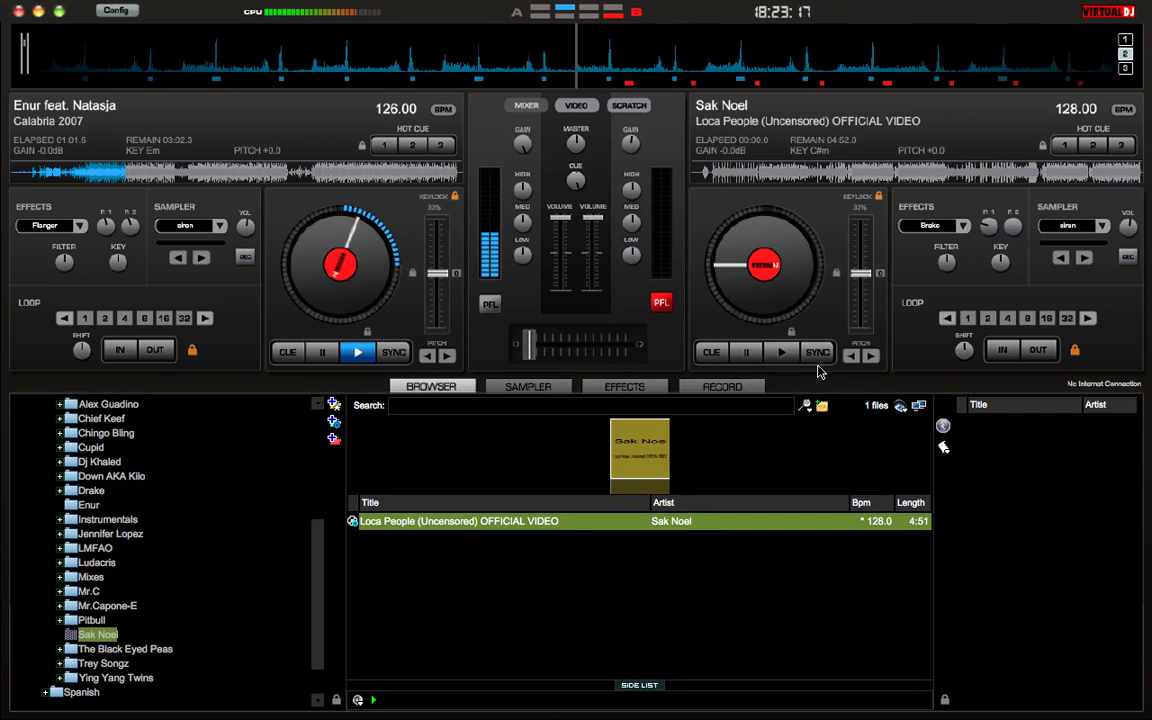
left_click(783, 353)
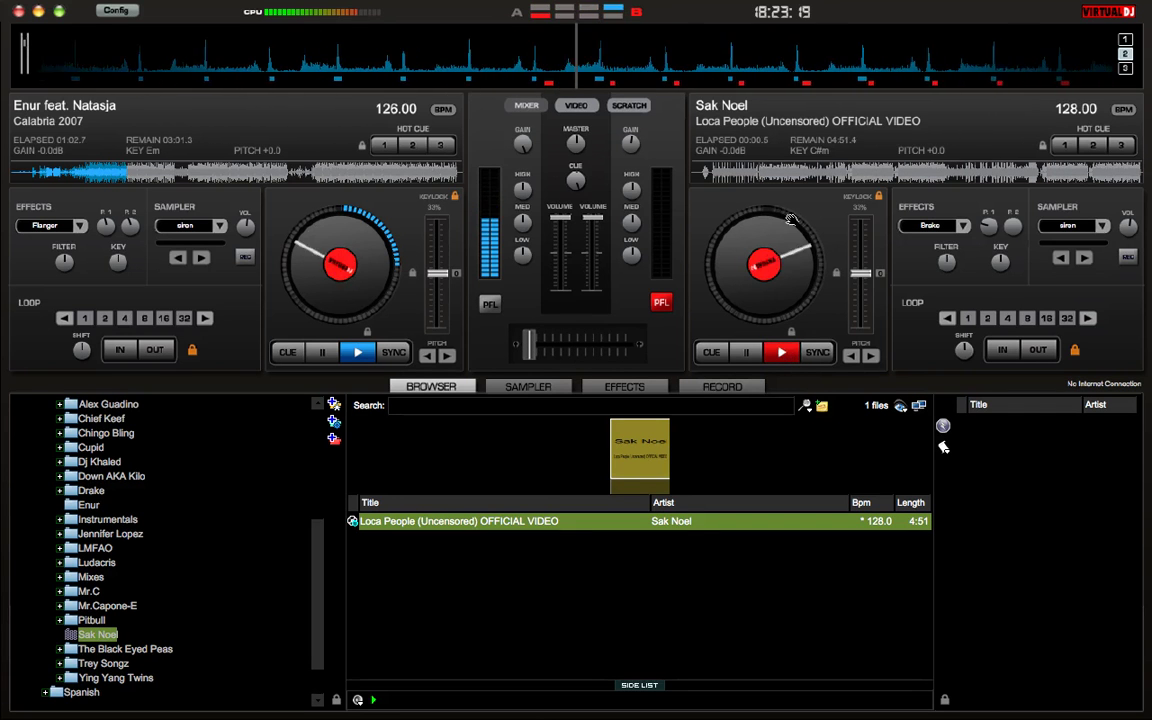
left_click(763, 176)
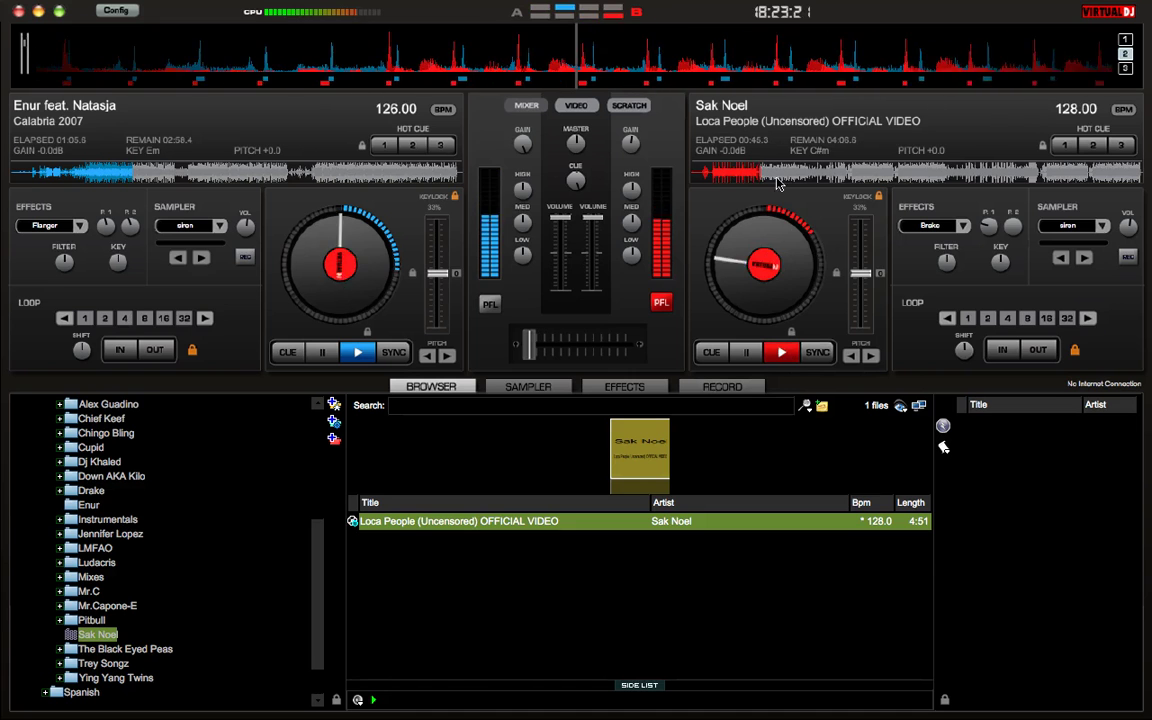
Skip Loca People to about 2:11 and set a 16-beat loop on deck B using loop in and out points
left_click(1003, 351)
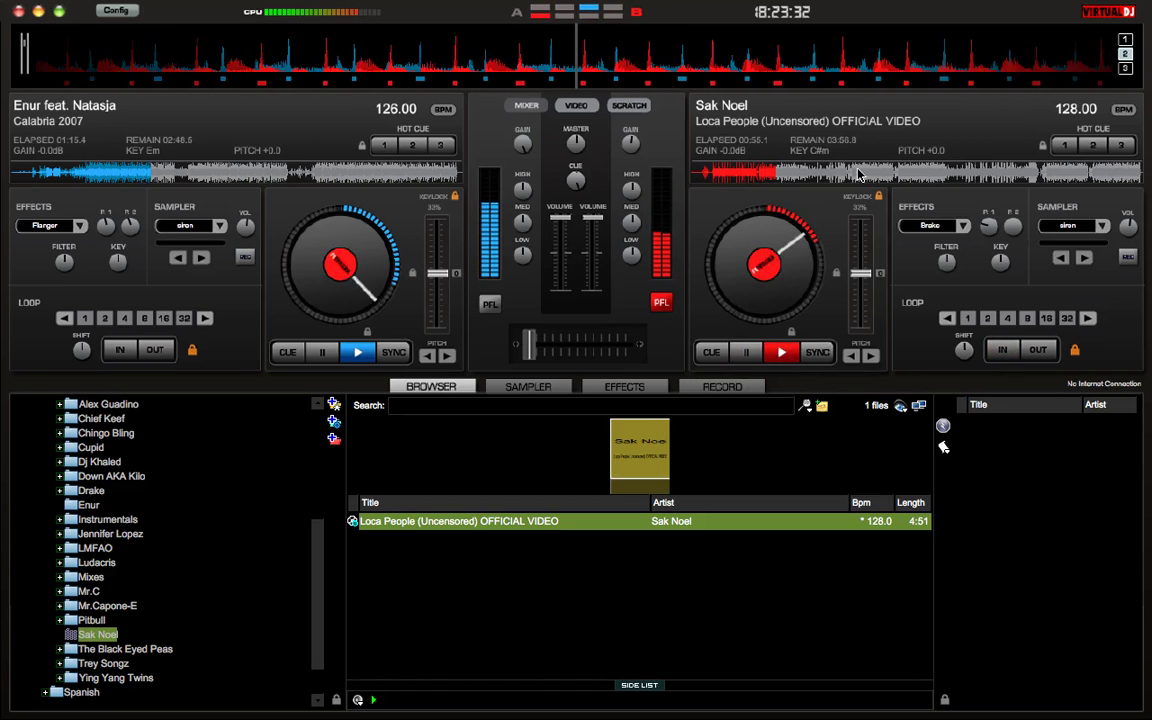
left_click(896, 178)
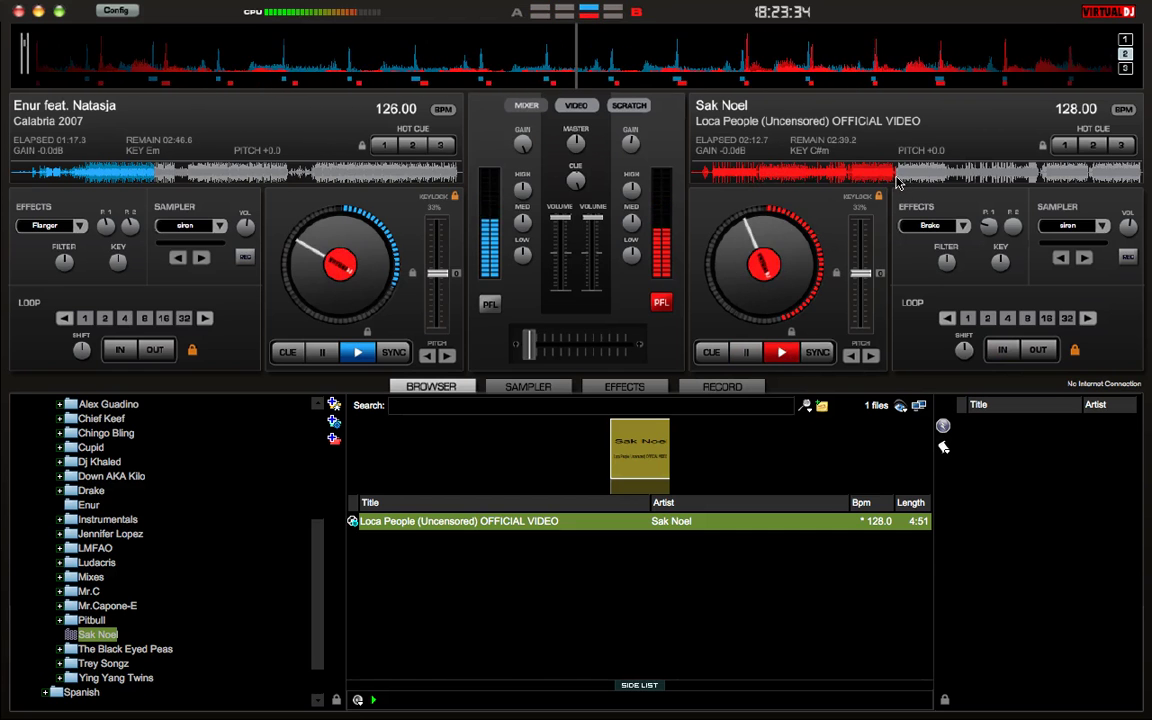
left_click(1002, 349)
left_click(1038, 350)
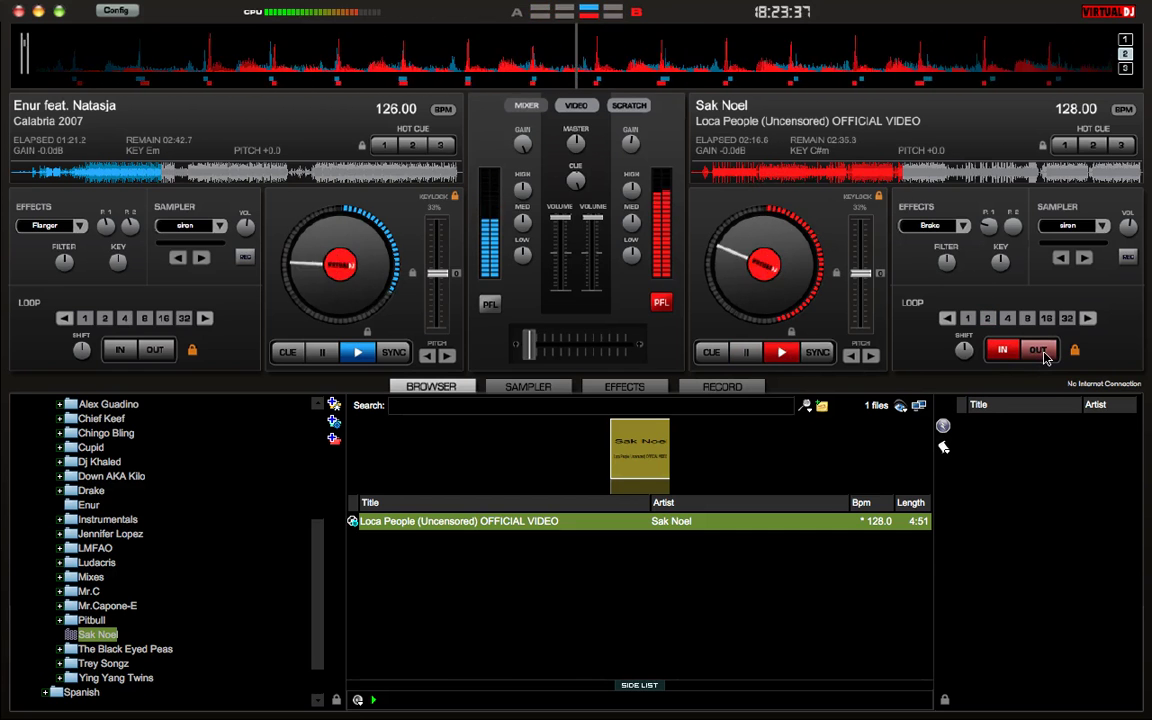
left_click(1042, 354)
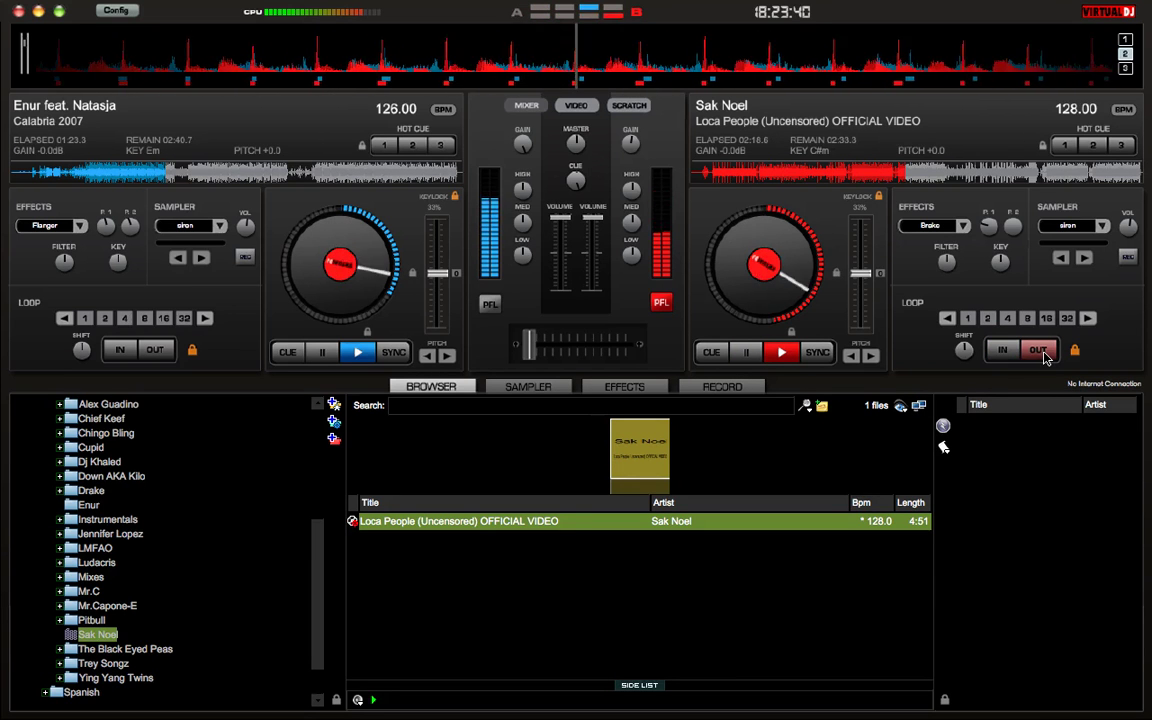
left_click(1040, 352)
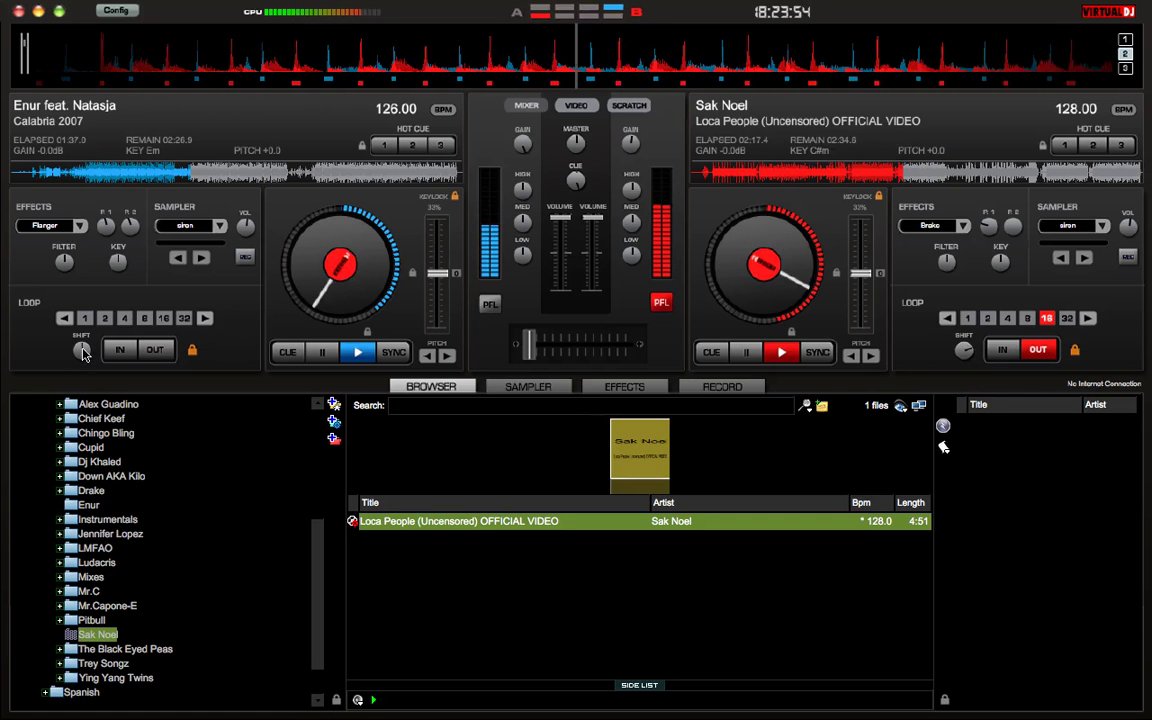
Switch headphone monitoring to deck A and set a loop on Calabria 2007 with a length of 8 beats
left_click(117, 352)
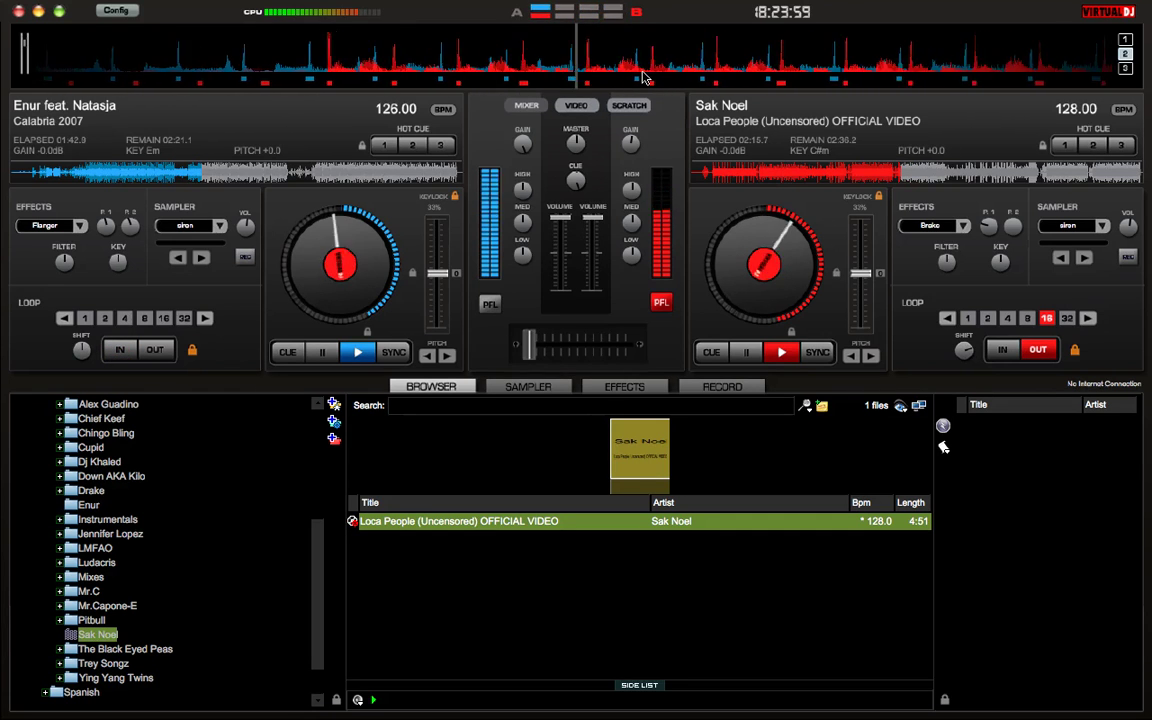
left_click(490, 304)
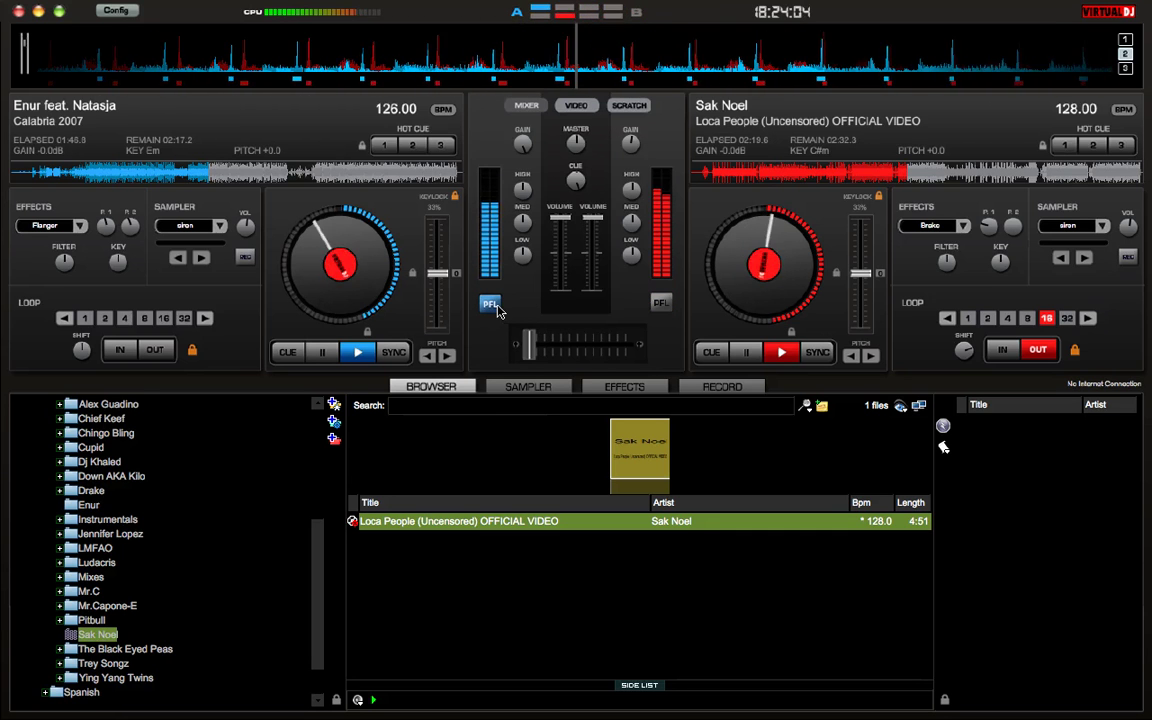
left_click(120, 350)
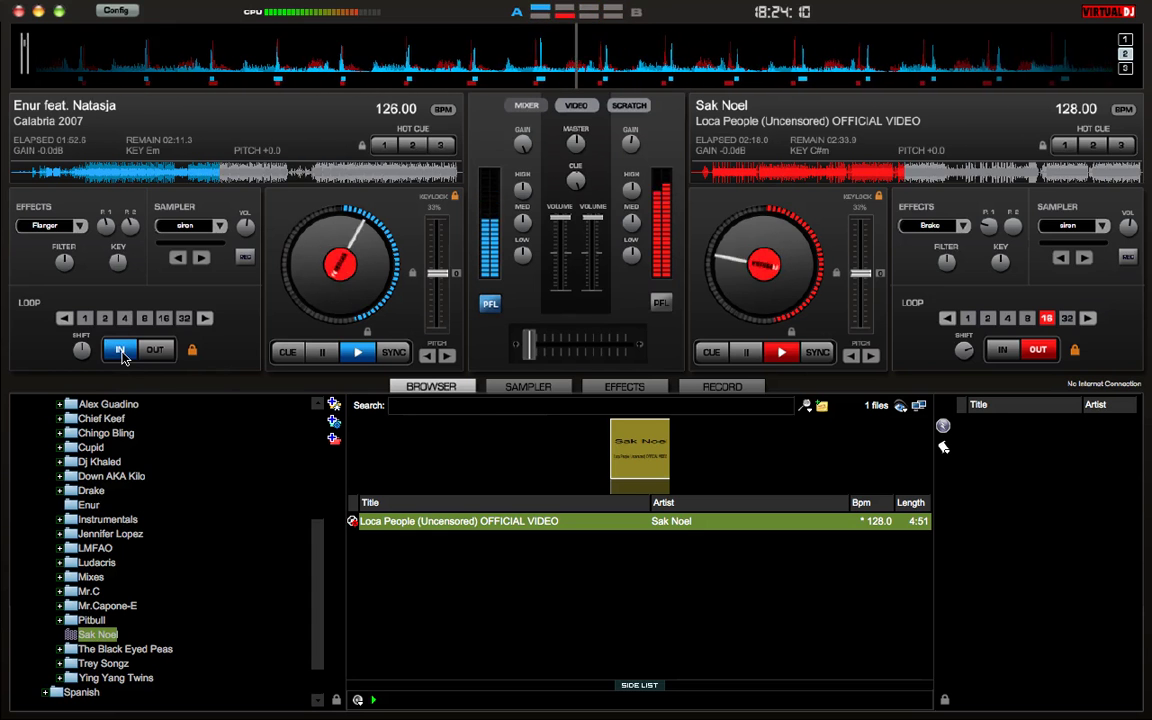
left_click(165, 354)
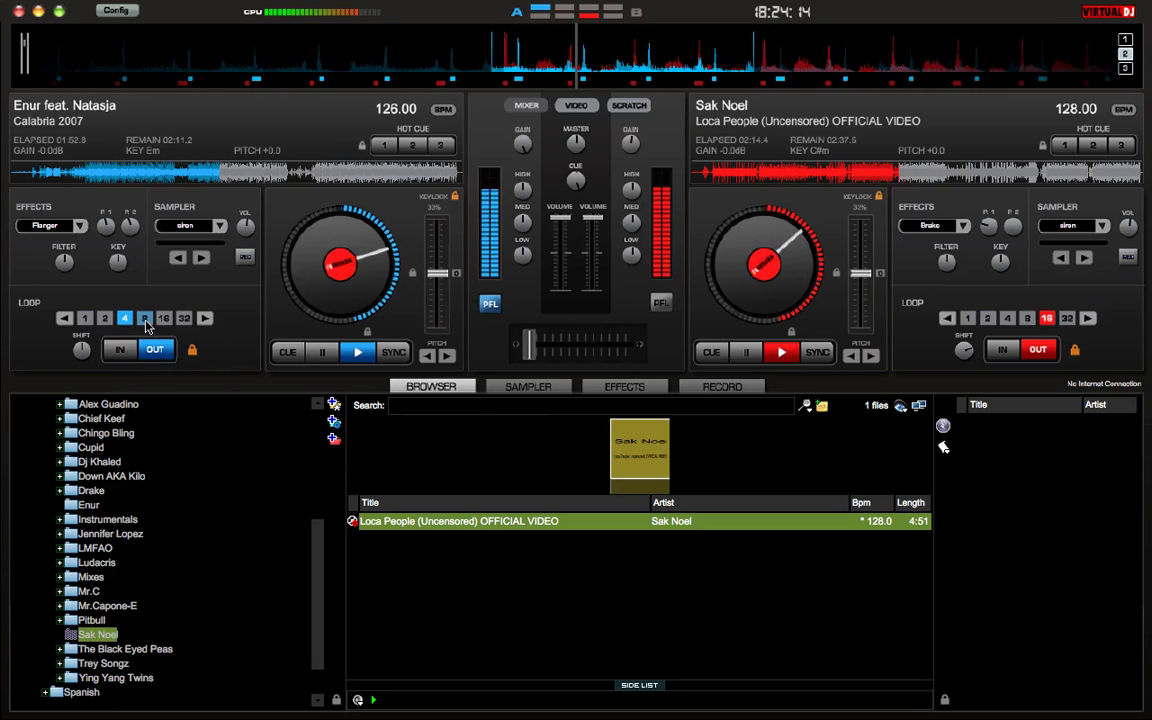
left_click(145, 319)
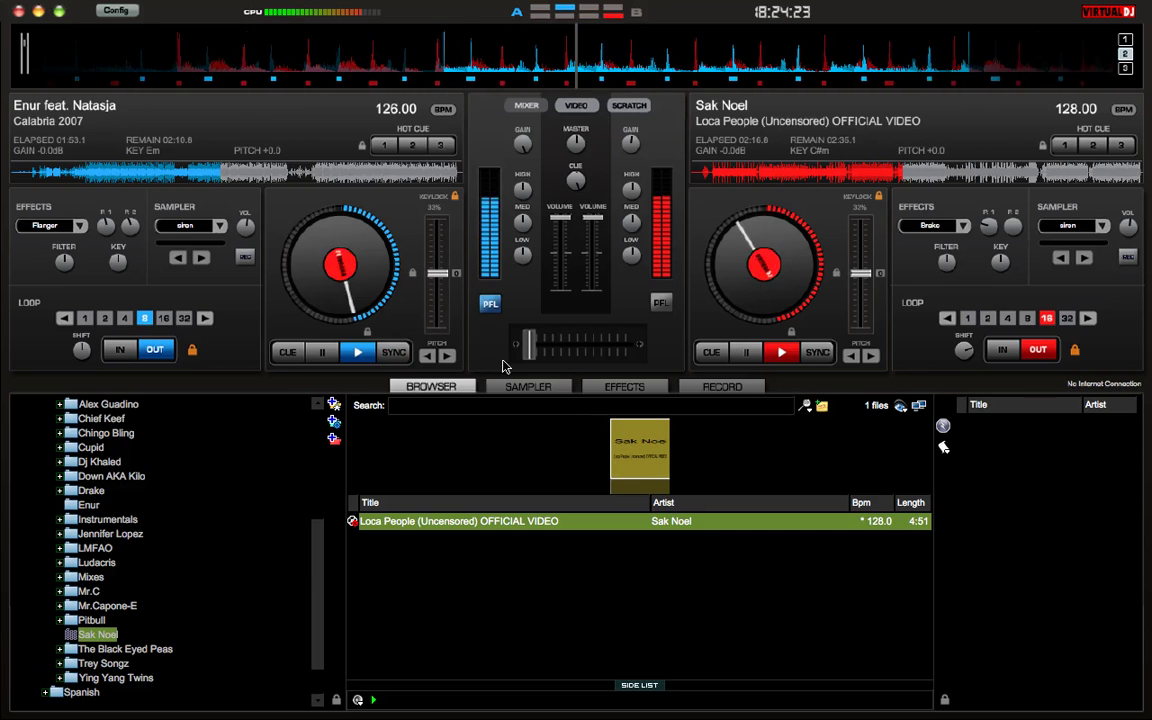
Sync deck B's tempo to deck A and crossfade to deck B, stopping at the centre on the way
left_click(815, 354)
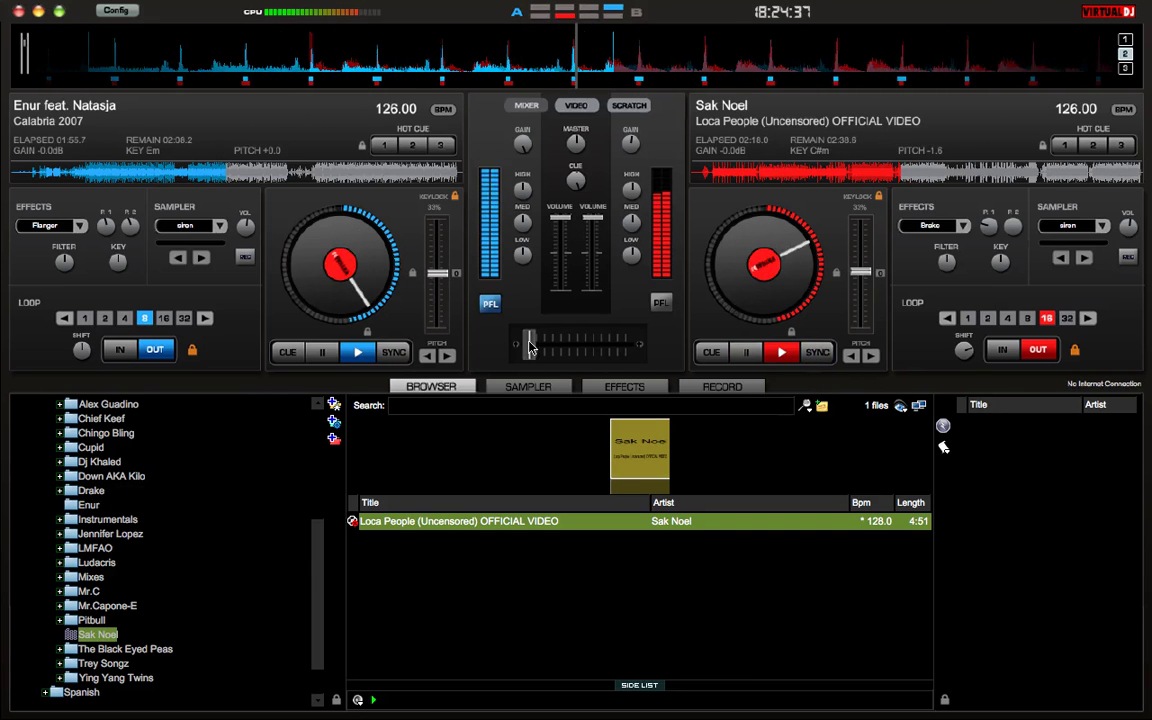
left_click_drag(533, 347, 579, 350)
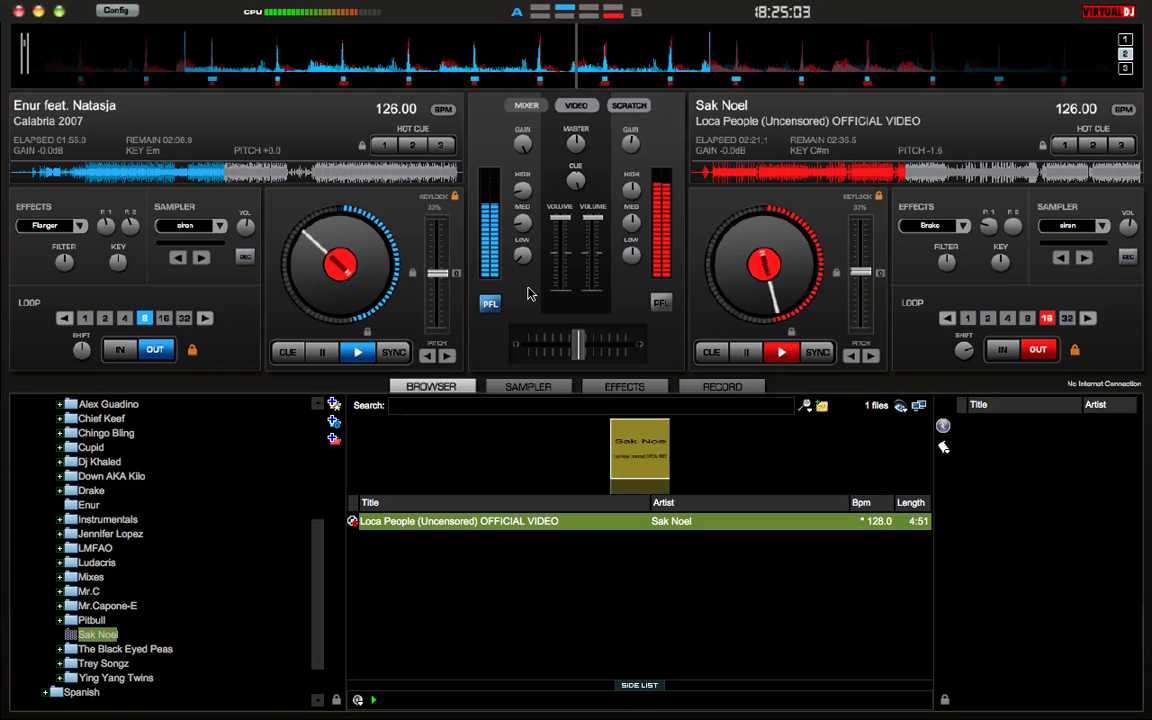
left_click_drag(580, 341, 637, 347)
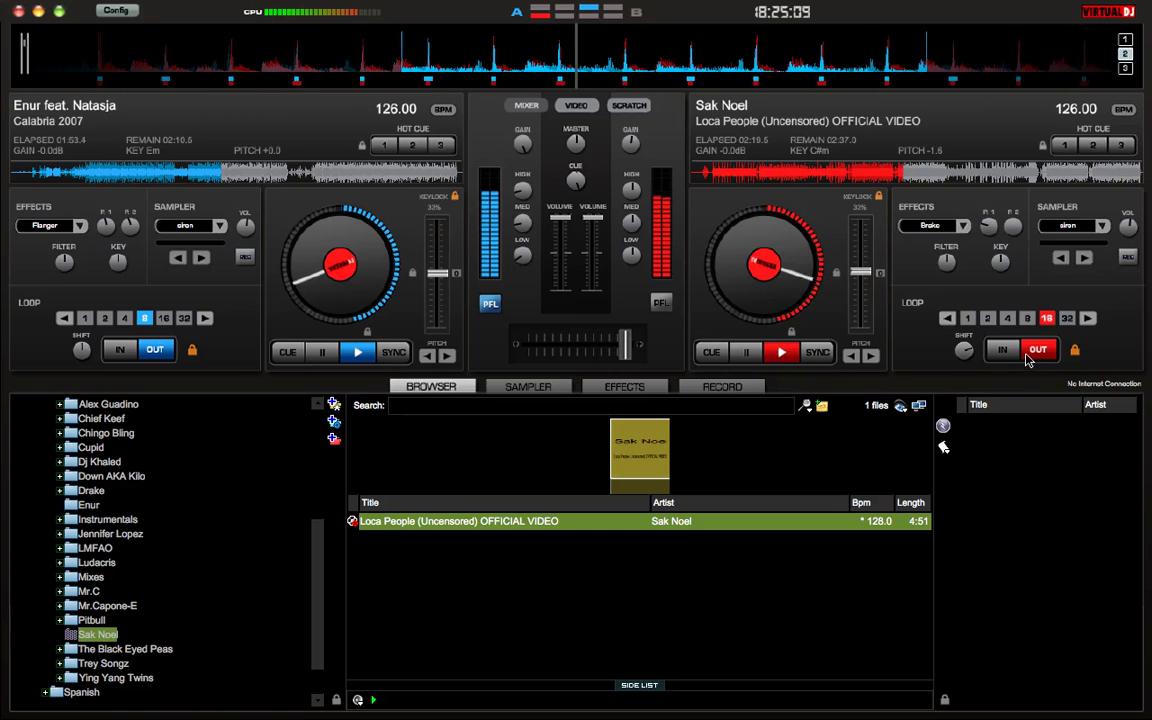
Release the loops on both decks and switch headphone monitoring to deck B
left_click(1030, 356)
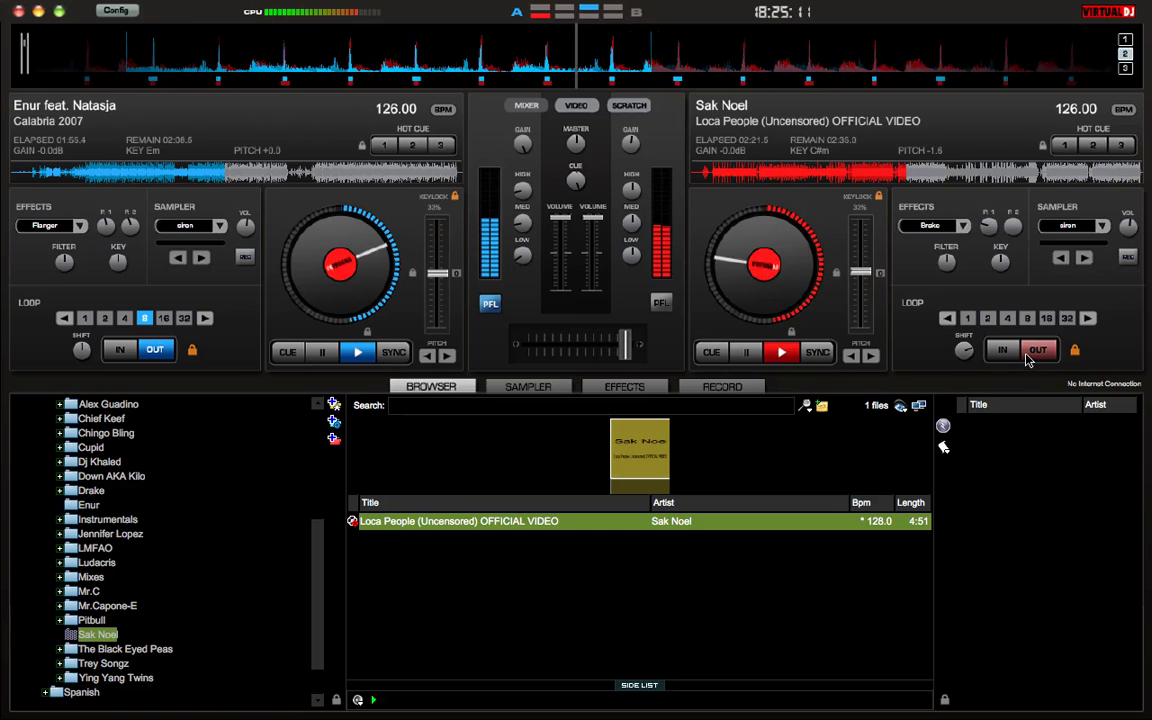
left_click(661, 302)
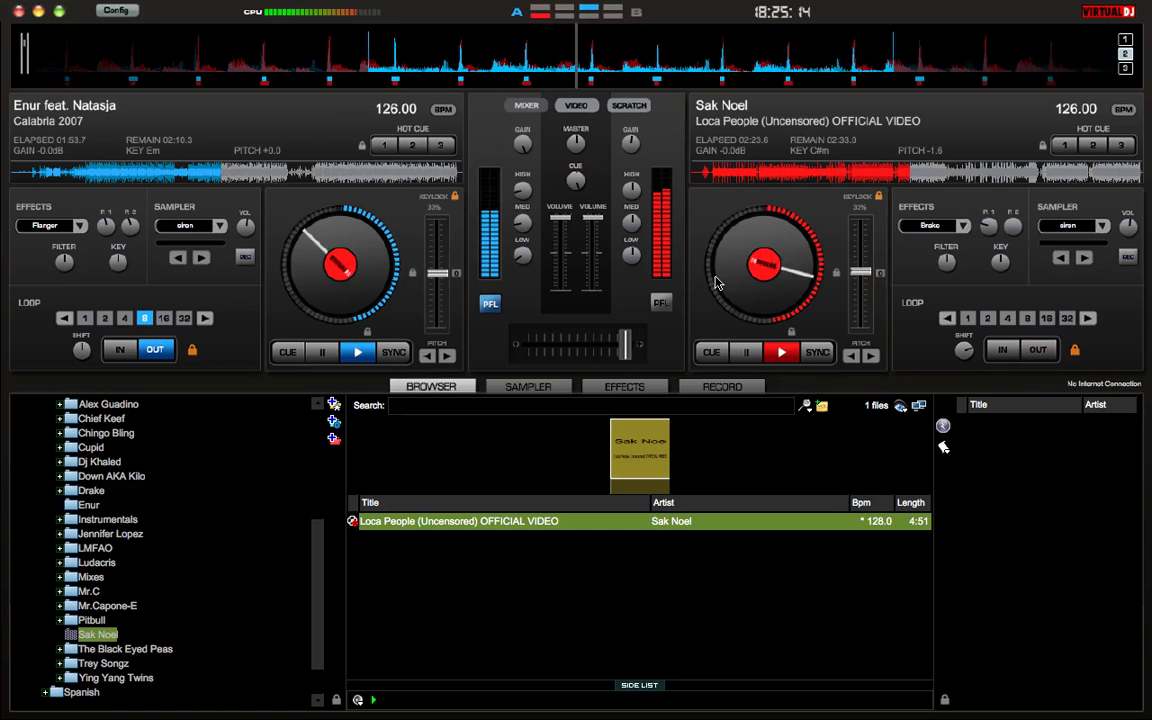
left_click(105, 318)
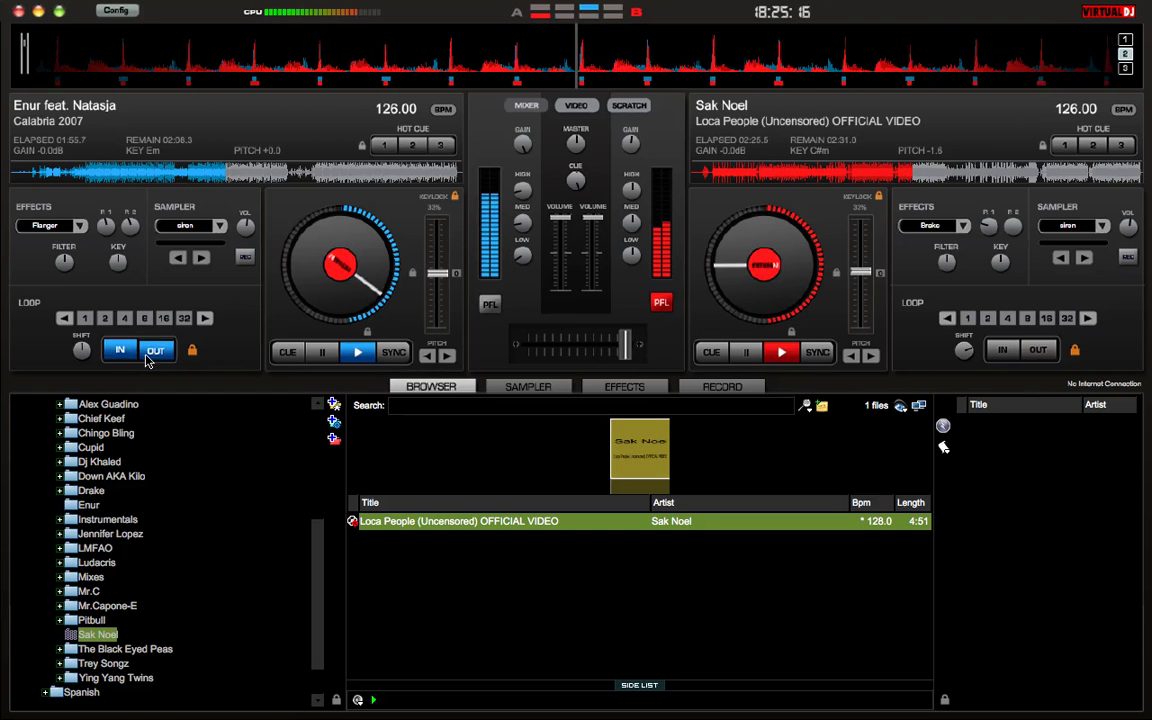
left_click(105, 318)
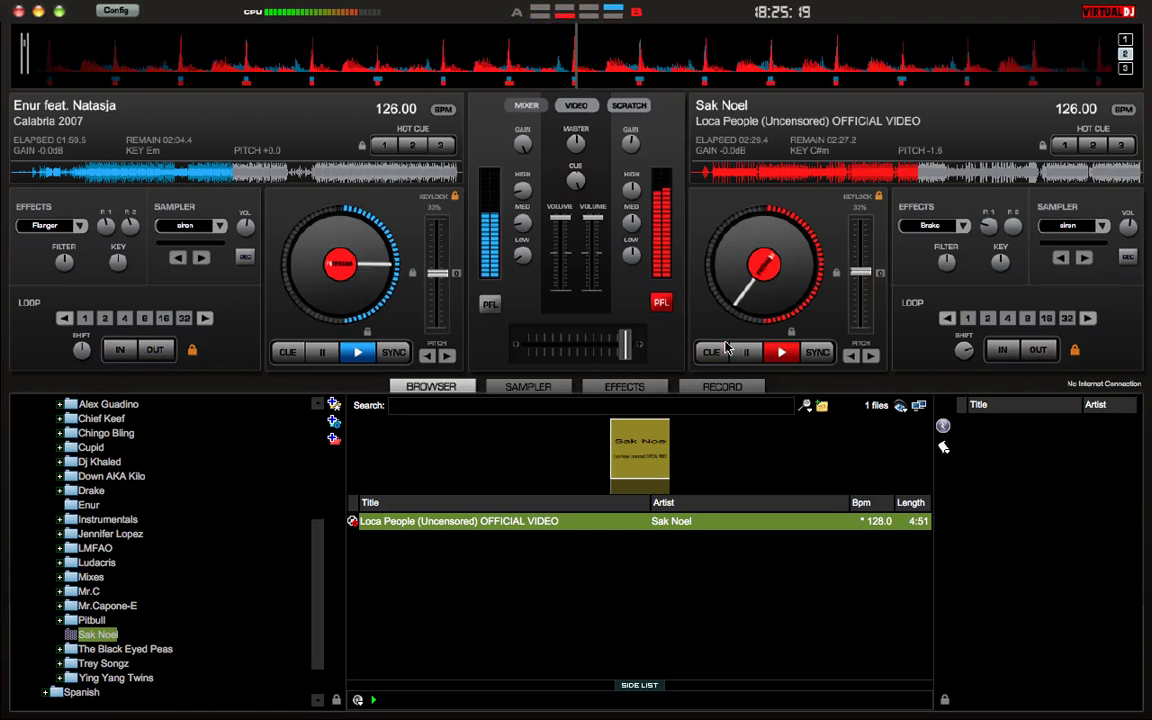
Lower deck B's volume fader to its minimum and pause Loca People
left_click_drag(592, 218, 604, 290)
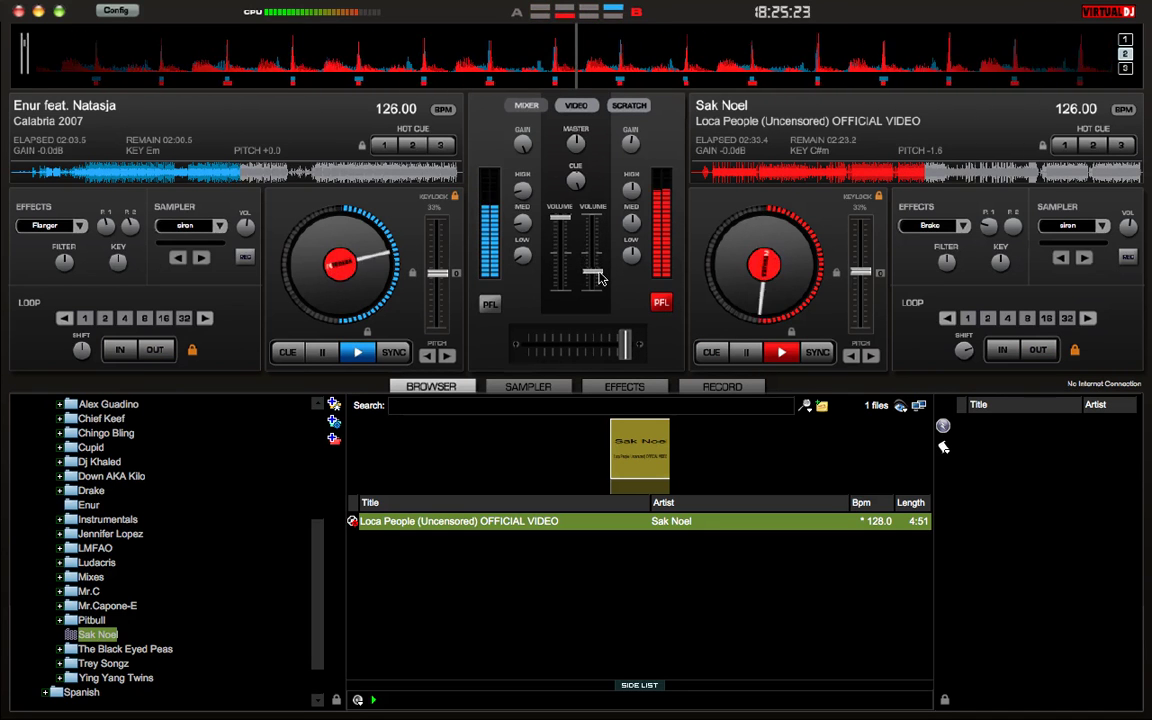
left_click(746, 353)
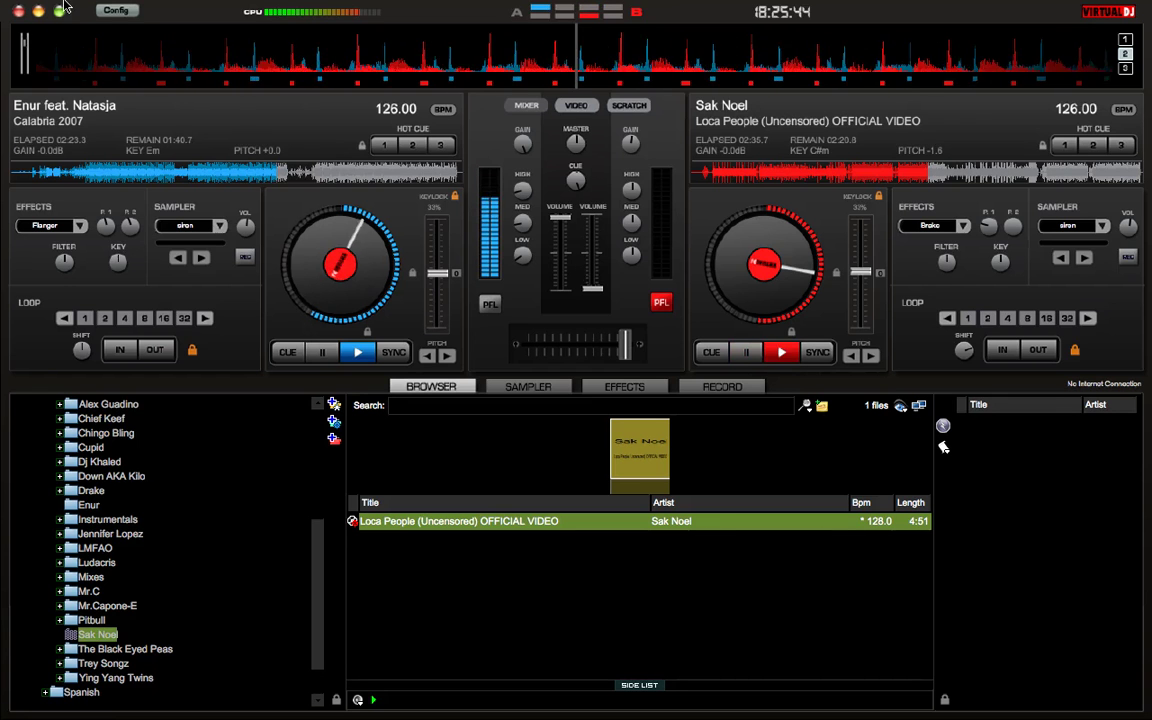
Review the input and output choices in the configuration's Sound Setup, then close the settings without changes
left_click(114, 12)
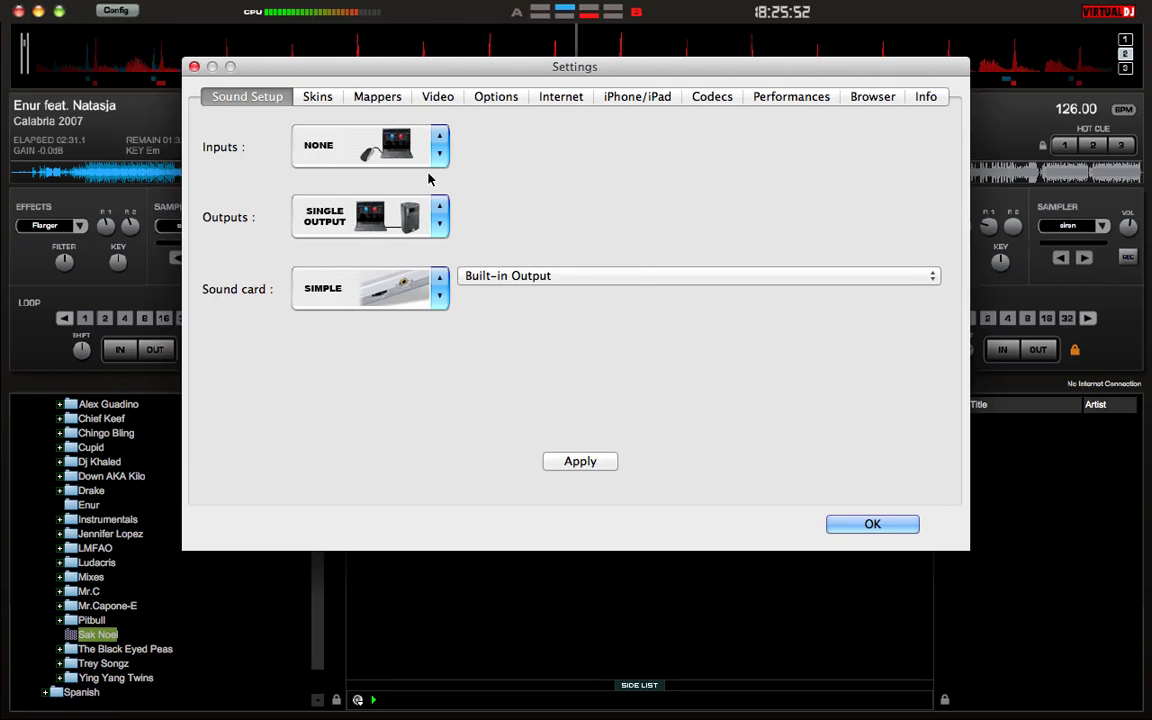
left_click(381, 145)
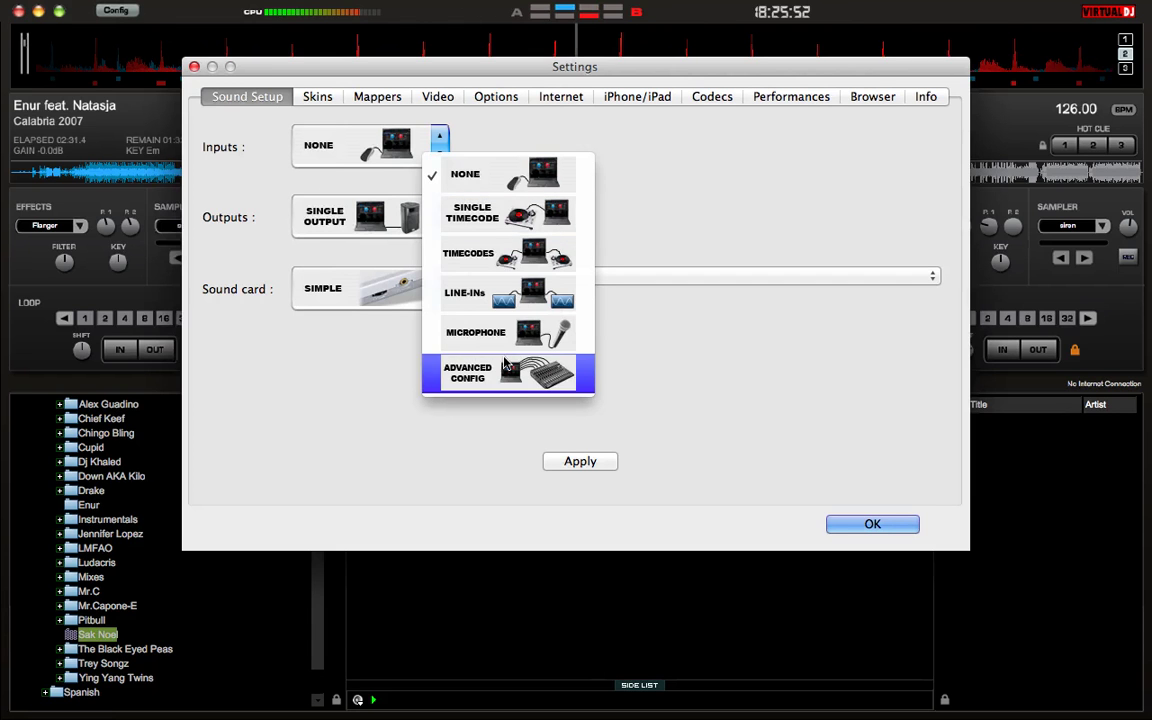
left_click(357, 383)
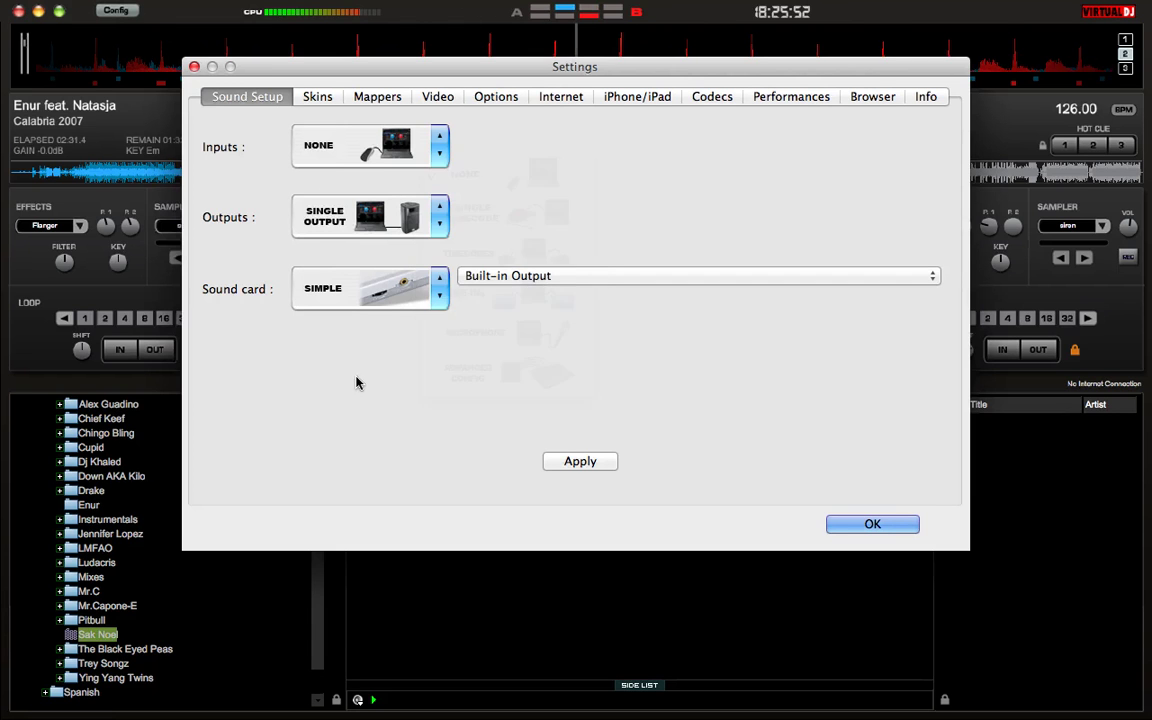
left_click(395, 229)
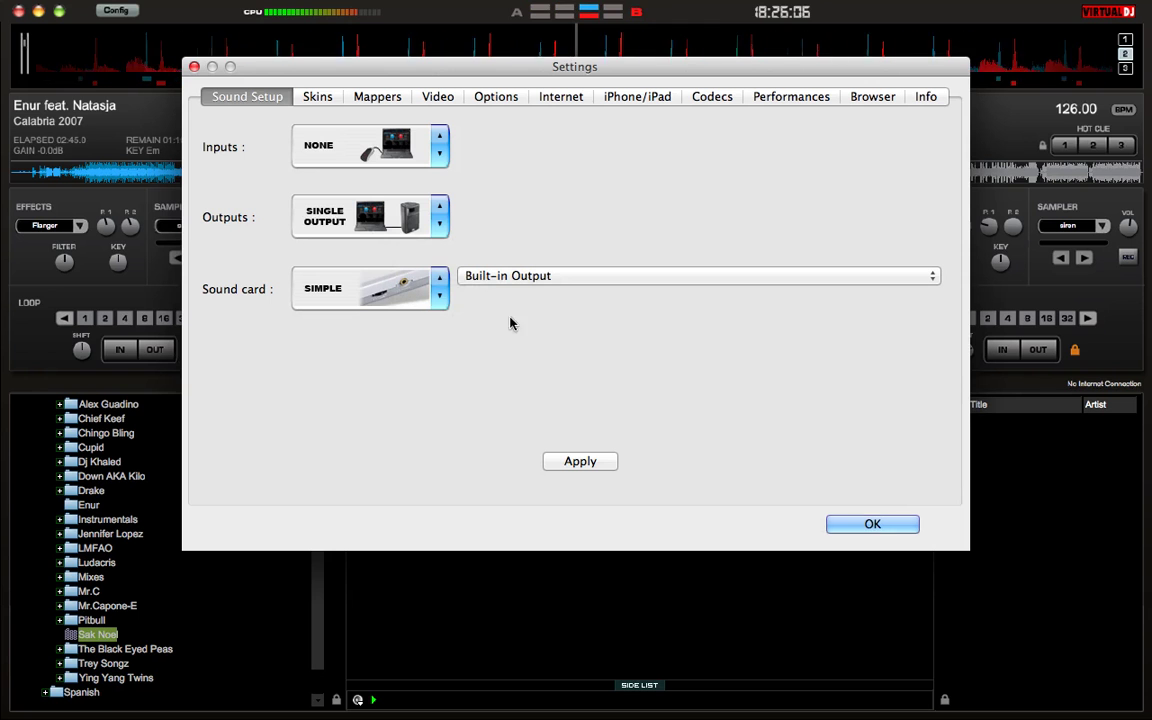
left_click(872, 525)
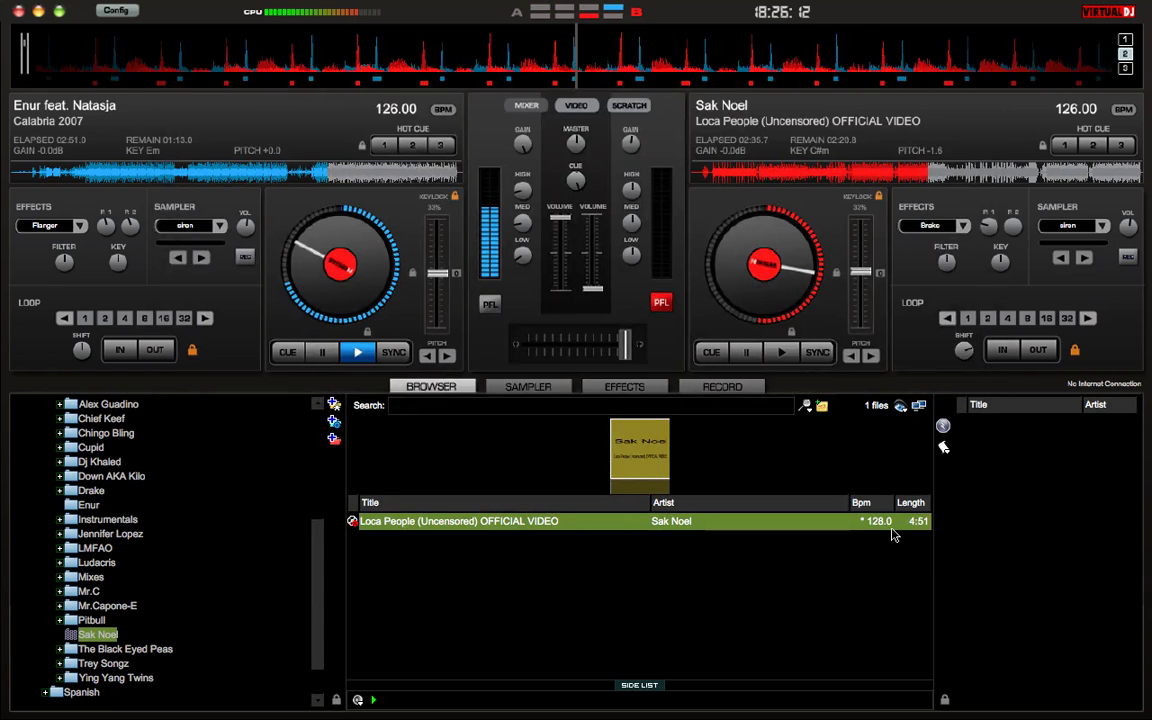
Close the VirtualDJ window and return to the desktop
left_click(16, 11)
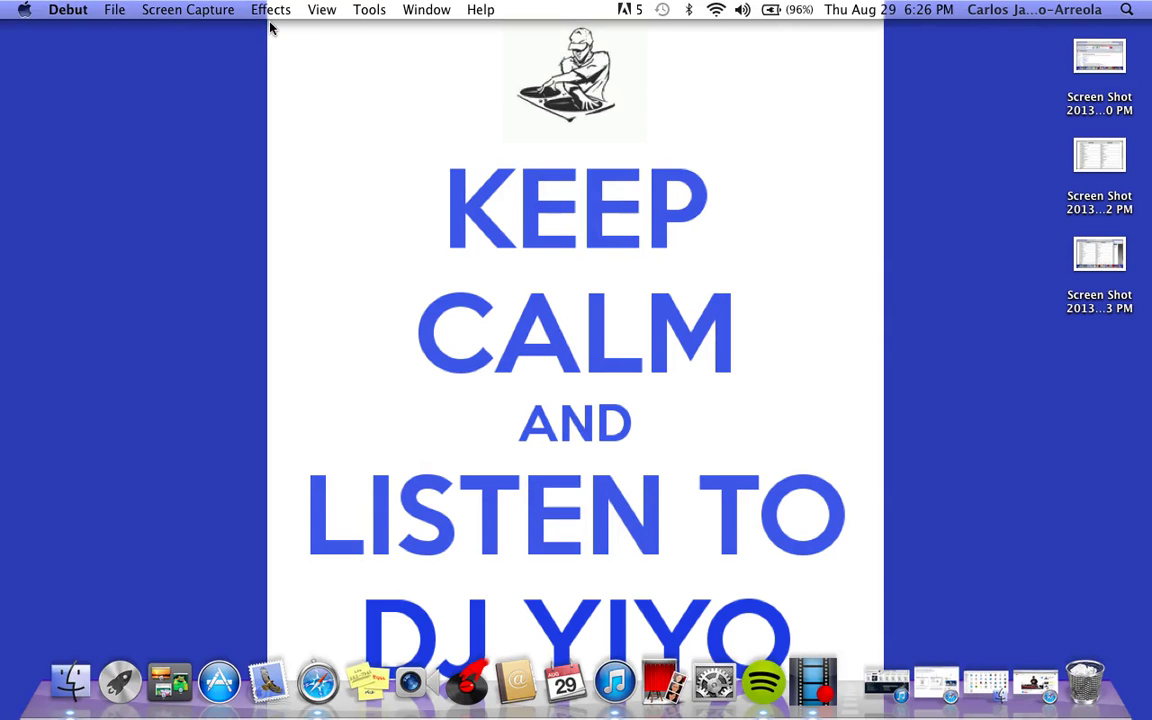
left_click(885, 575)
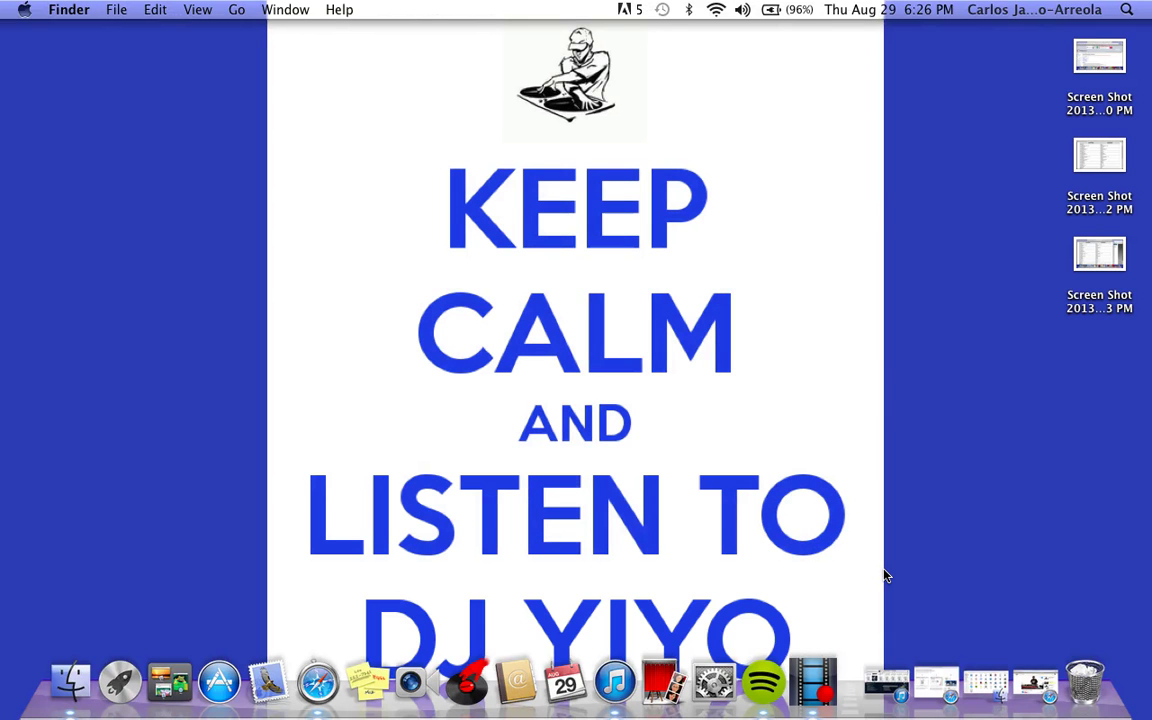